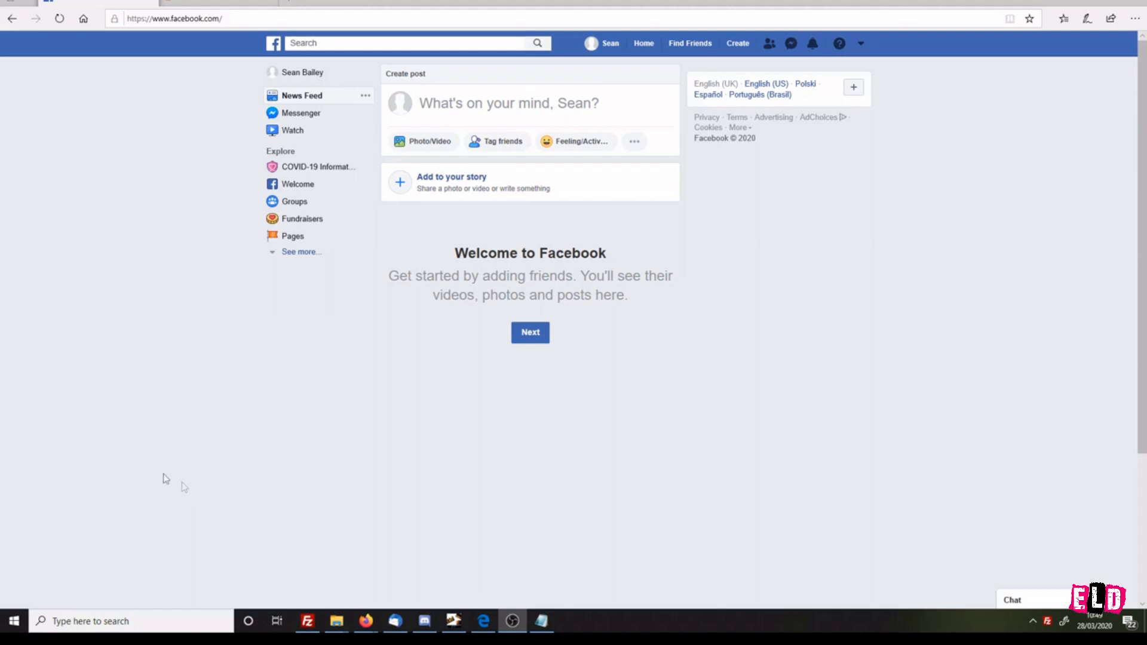
# Step: Start creating a new group and name it Test Account Line Dance
pyautogui.click(738, 47)
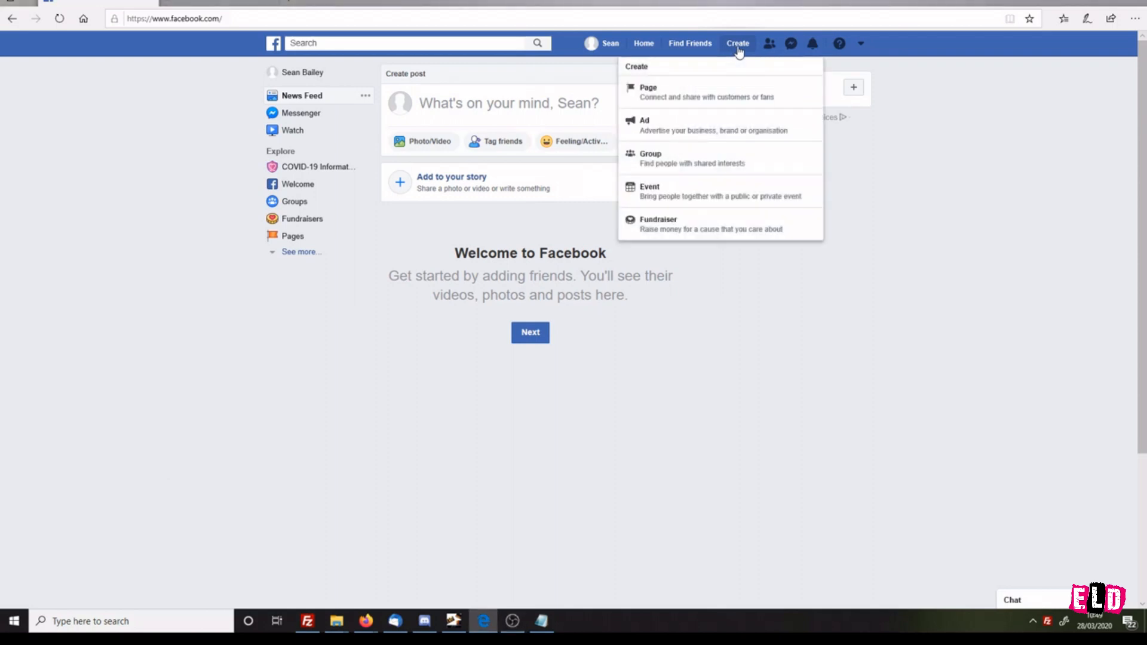
pyautogui.click(713, 168)
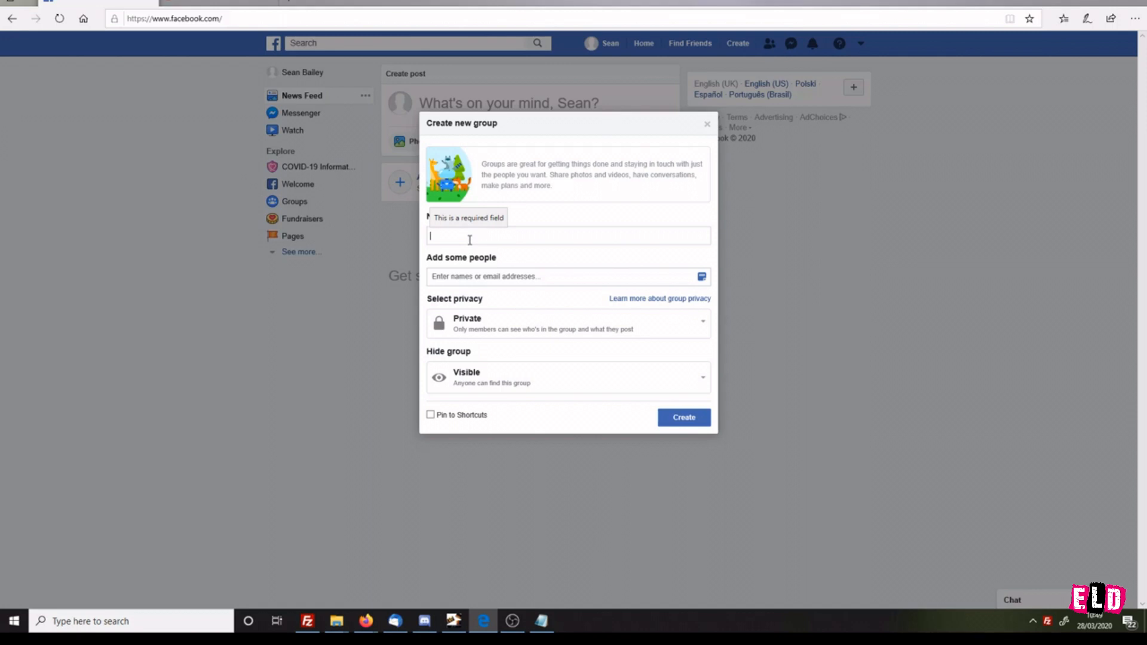
pyautogui.write('Test Account Line Dance')
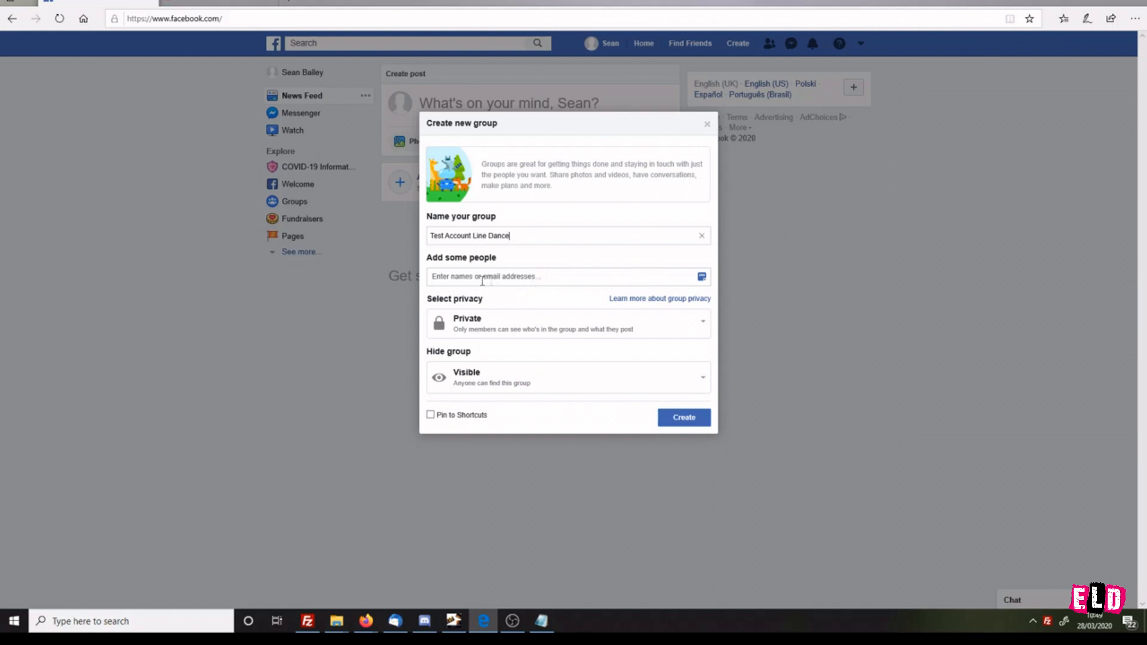
# Step: Set the group's privacy to Private and visibility to Visible, then create the group
pyautogui.click(527, 330)
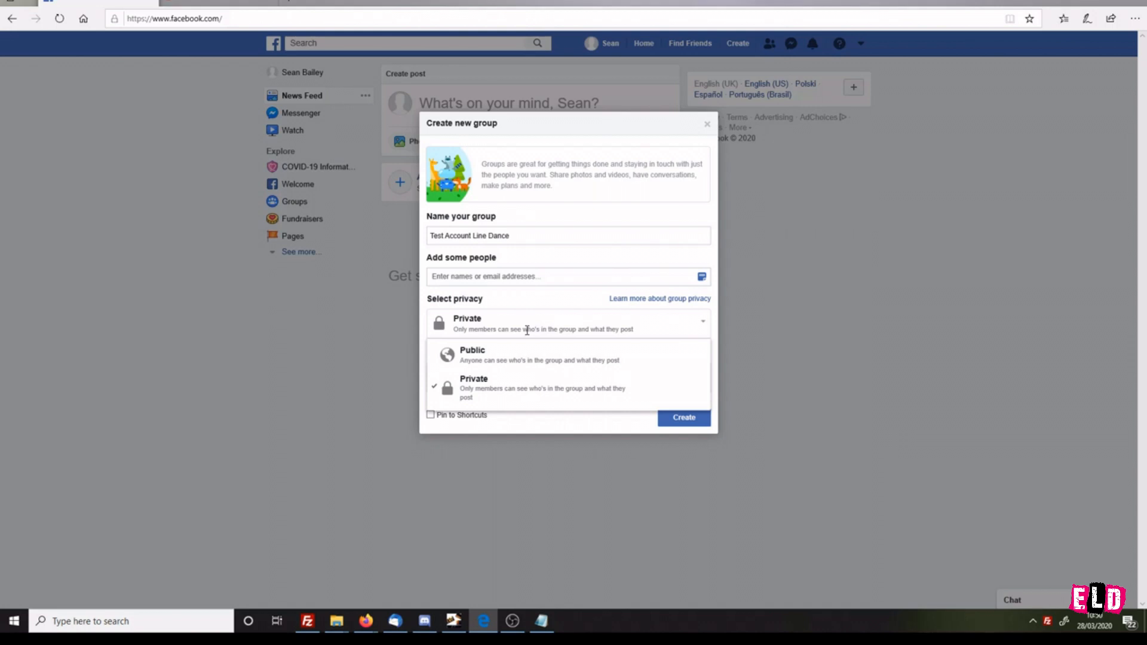
pyautogui.click(486, 383)
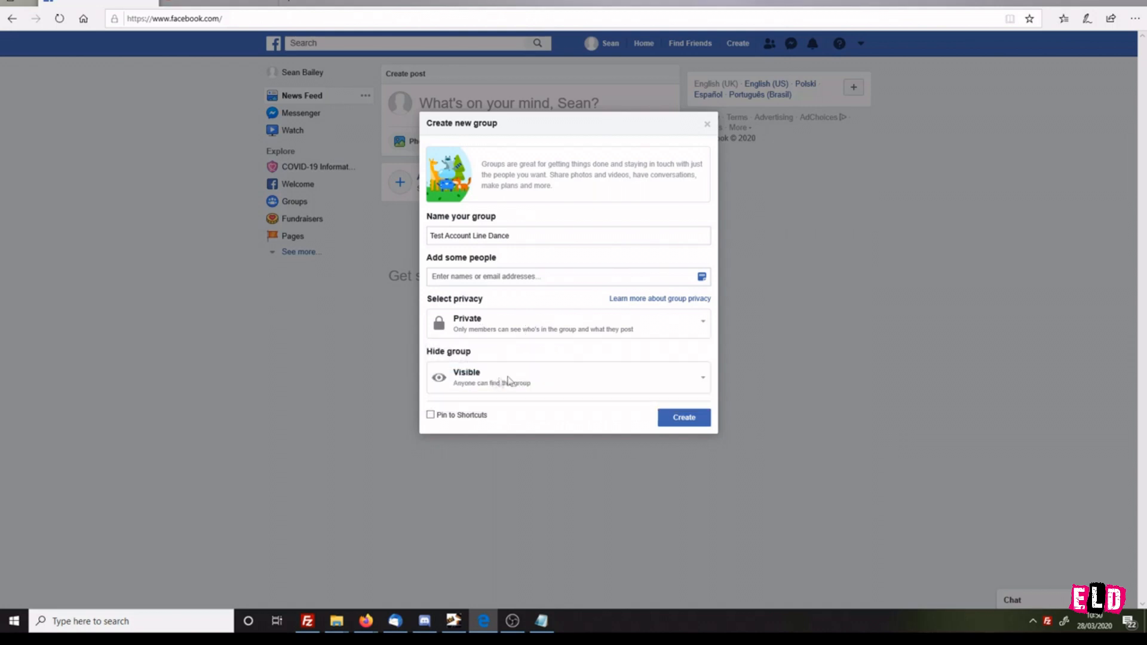
pyautogui.click(542, 379)
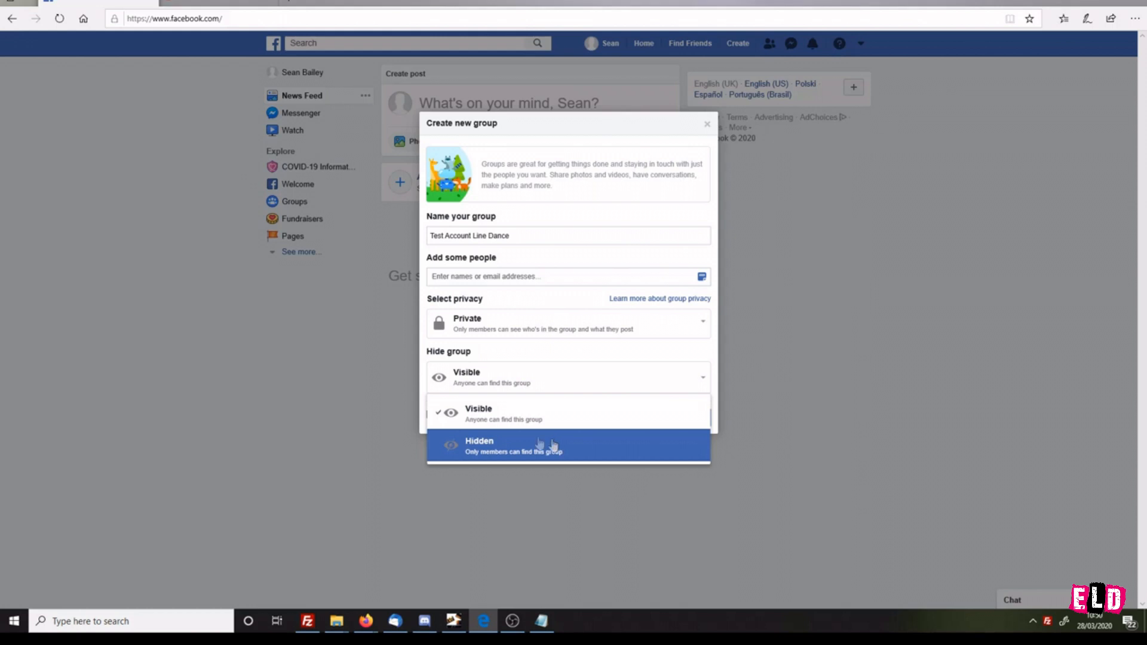
pyautogui.click(463, 420)
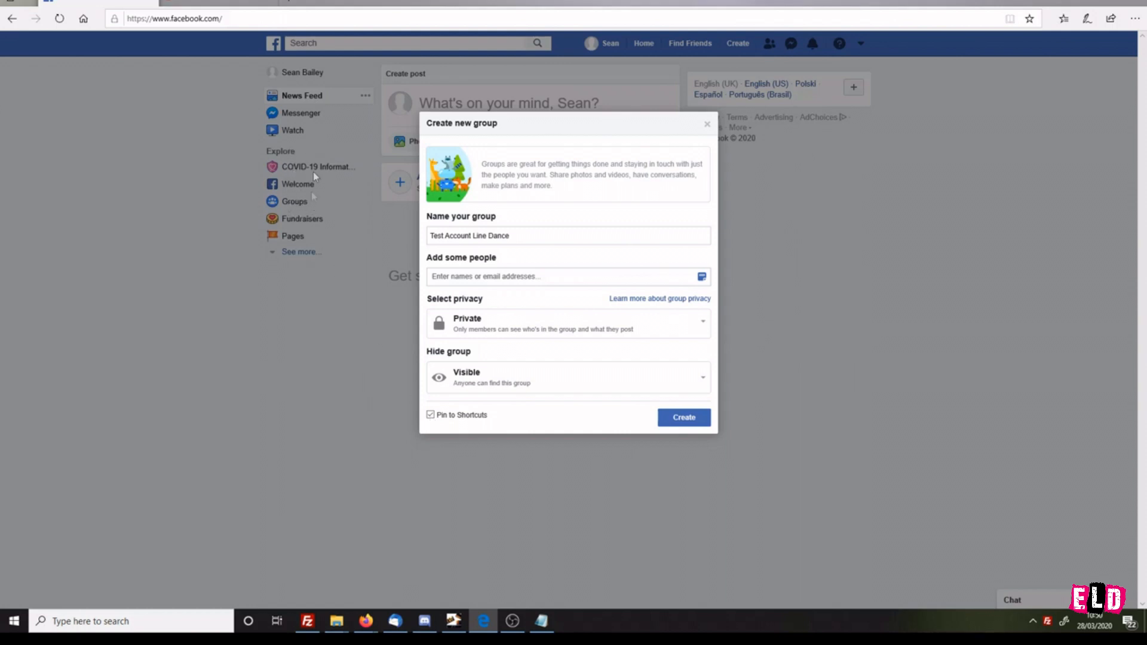
pyautogui.click(683, 419)
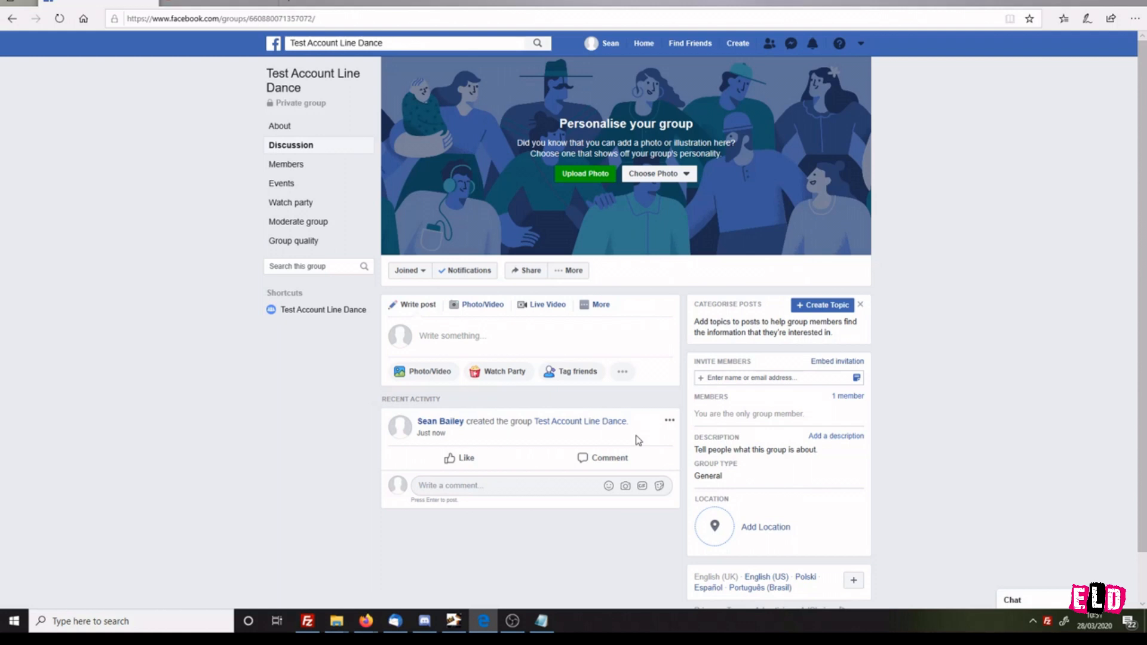
pyautogui.click(603, 175)
pyautogui.scroll(3, 360, 137)
pyautogui.click(394, 72)
pyautogui.click(531, 289)
pyautogui.click(663, 174)
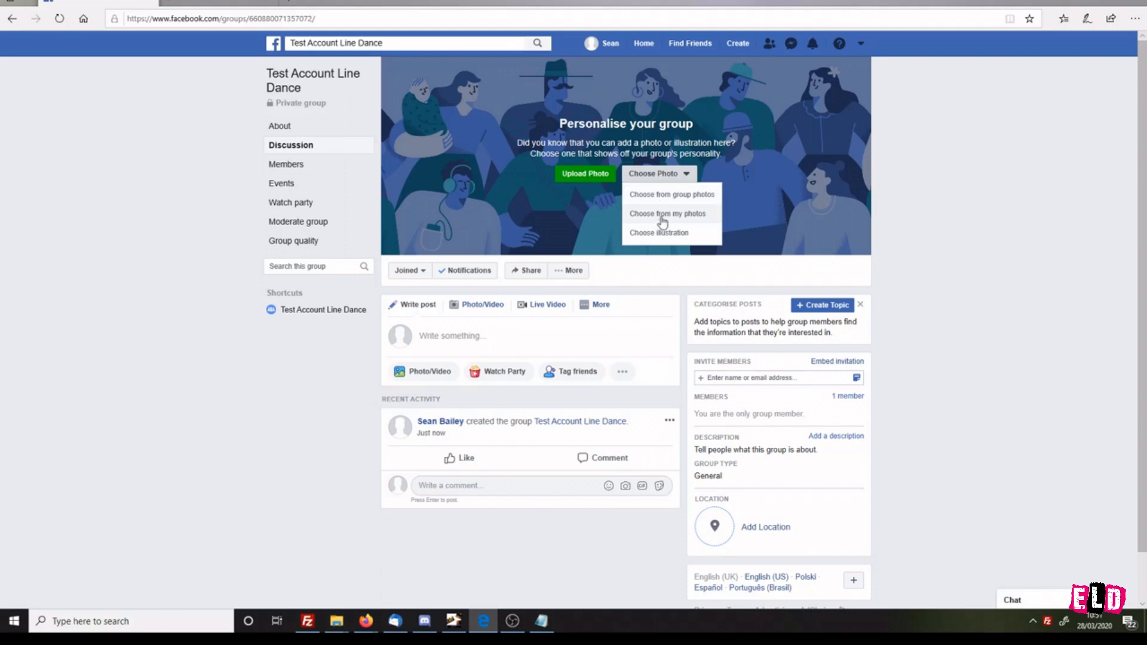
pyautogui.click(924, 258)
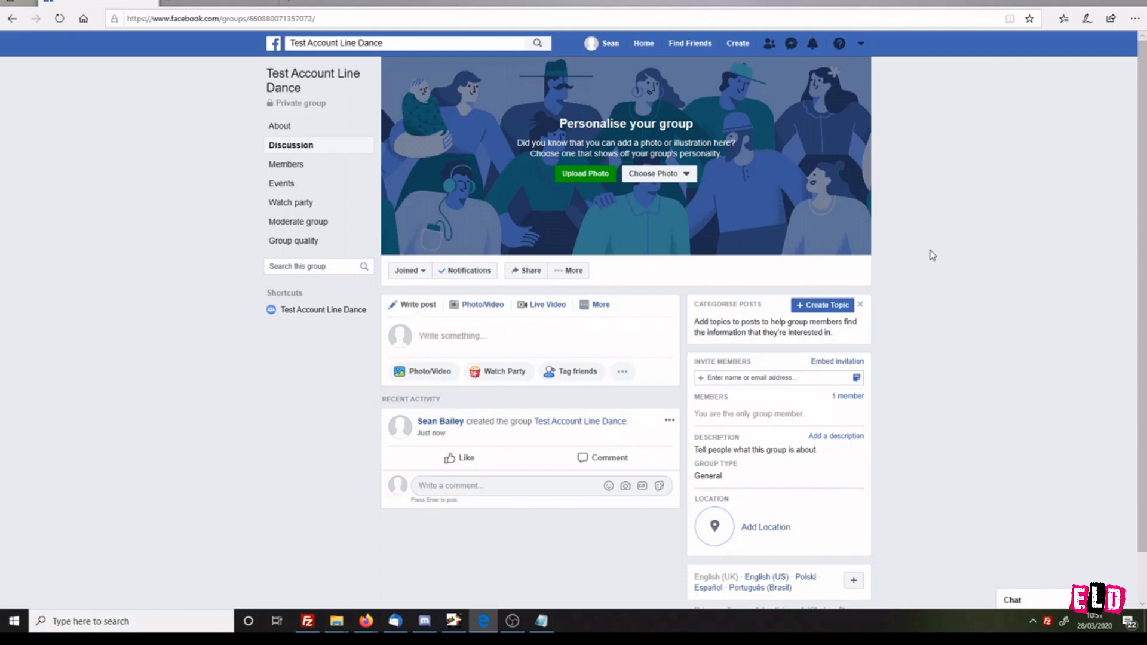
# Step: In group moderation, add a membership question reading 'Are you part of Test Line Dance group Classes'
pyautogui.click(307, 226)
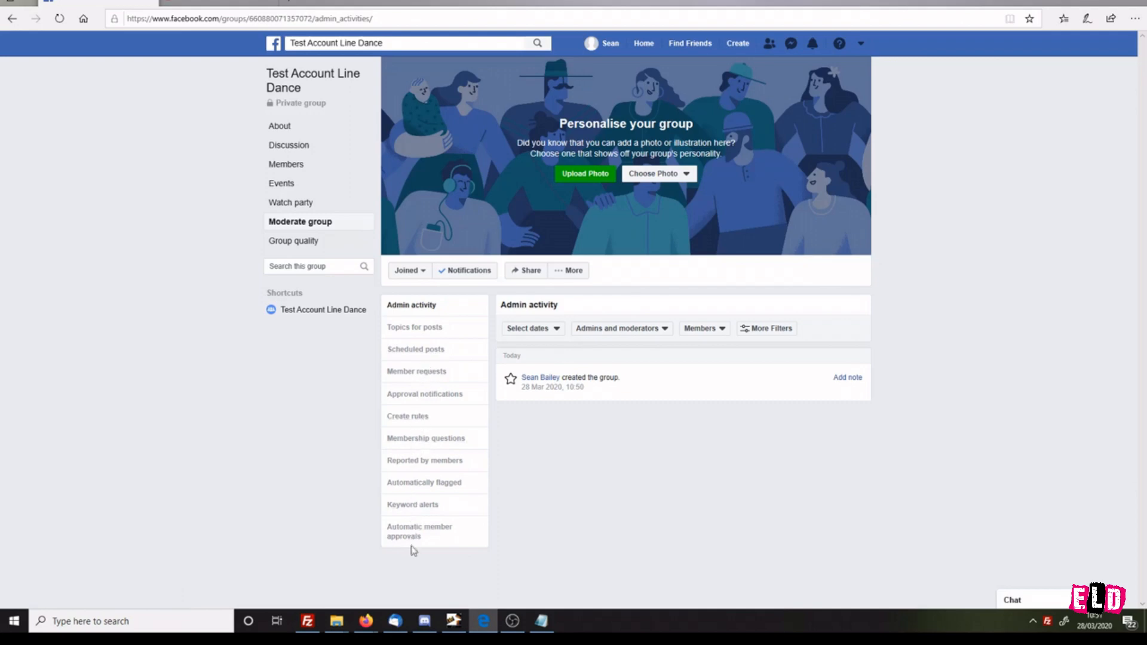
pyautogui.click(443, 442)
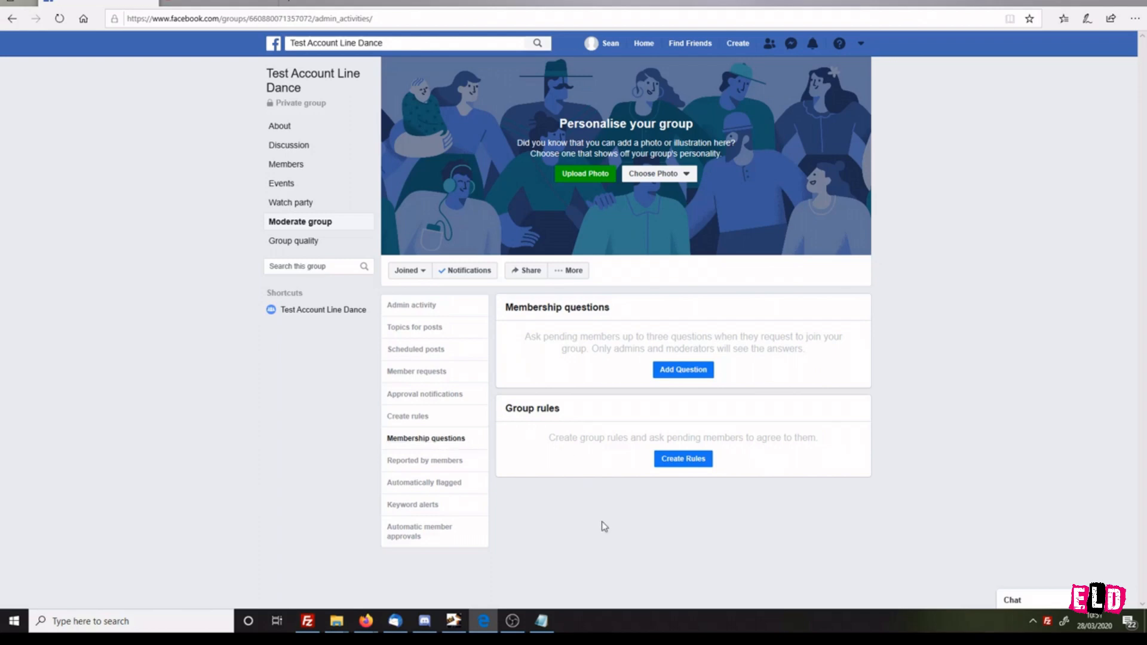
pyautogui.click(683, 369)
pyautogui.click(558, 218)
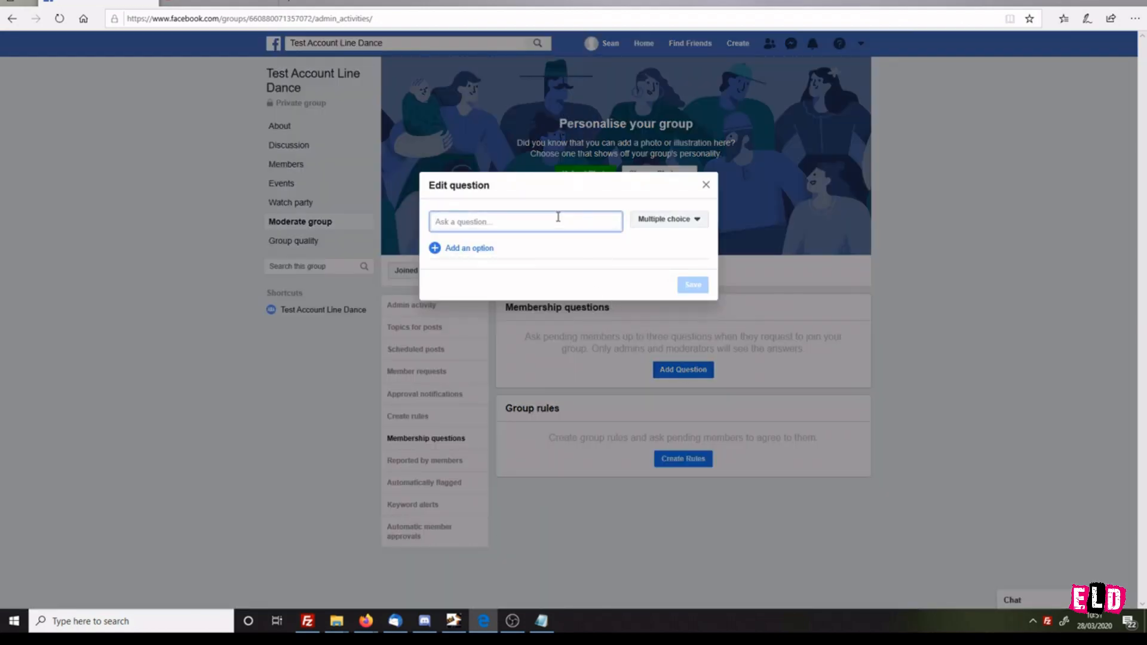
pyautogui.write('Are you part of Test Line Dance group Classes')
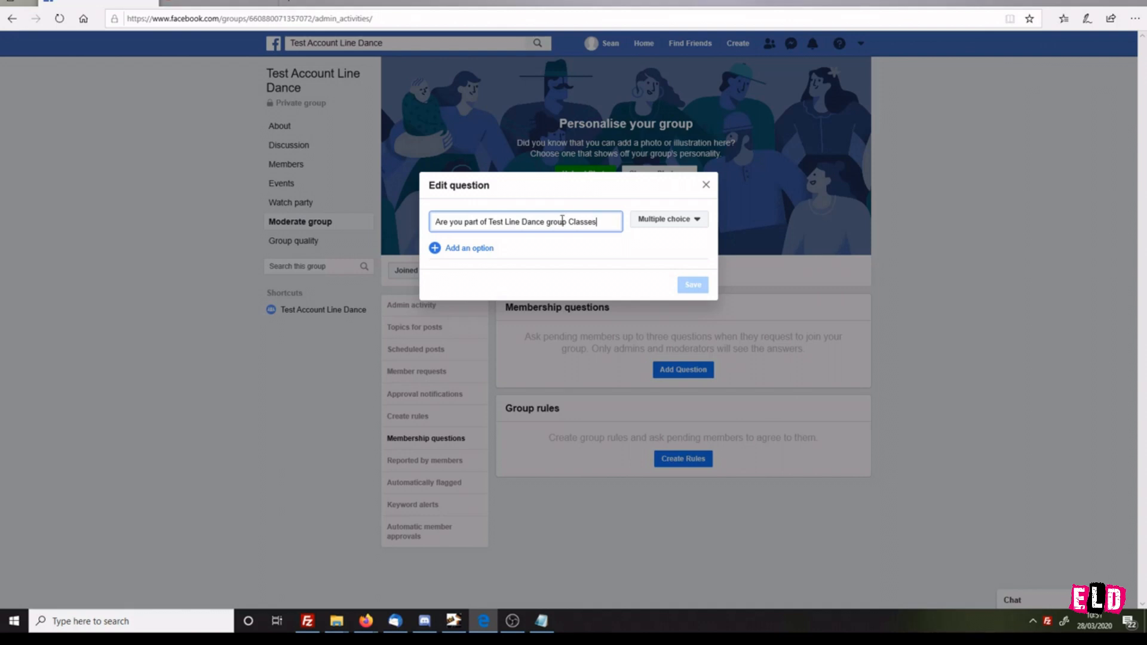
# Step: Make the question multiple choice with the options Yes and No, and save it
pyautogui.click(660, 220)
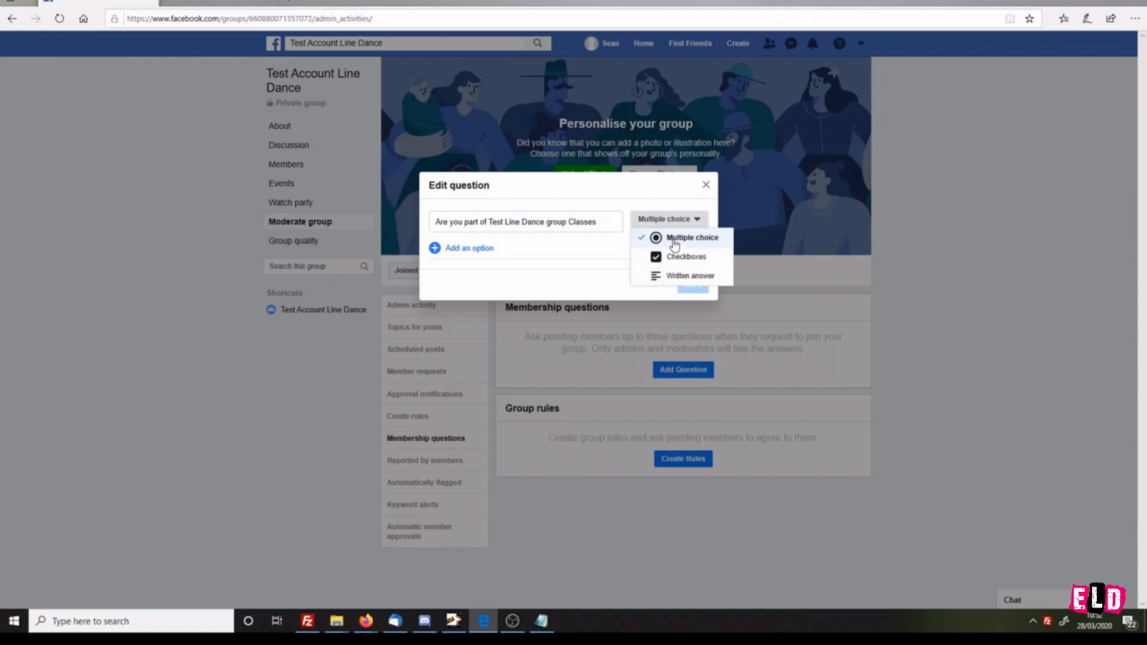
pyautogui.click(673, 238)
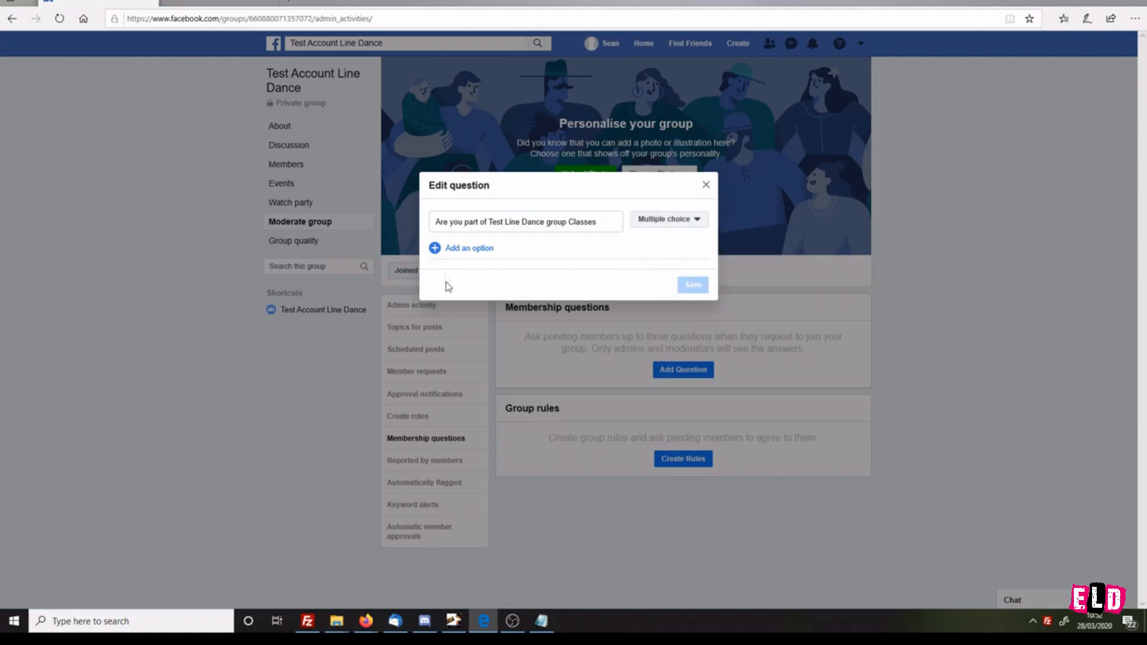
pyautogui.click(473, 249)
pyautogui.write('Yes')
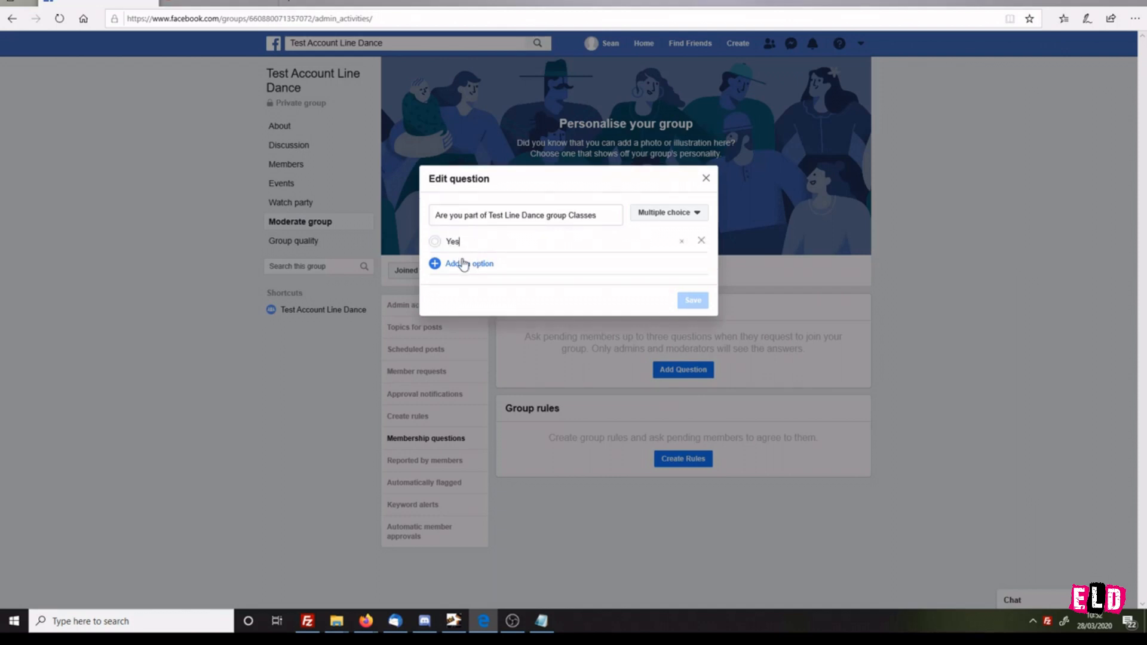
pyautogui.click(463, 263)
pyautogui.write('No')
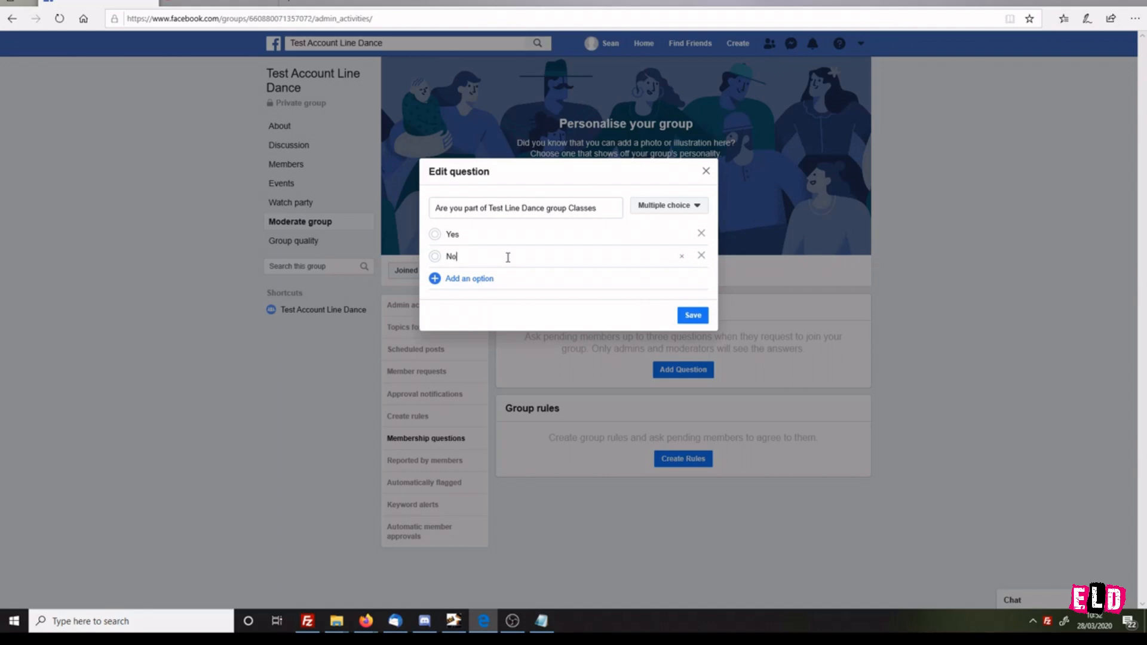
pyautogui.click(692, 315)
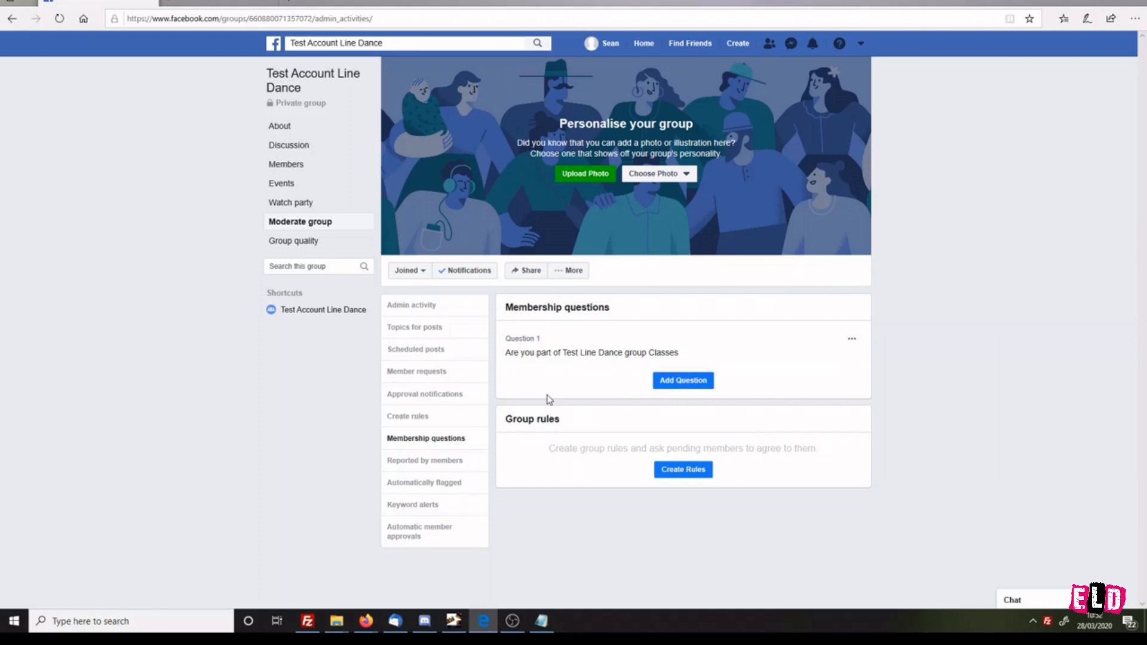
# Step: Open member requests and examine the Questions, Gender and Profile picture filter options
pyautogui.click(409, 374)
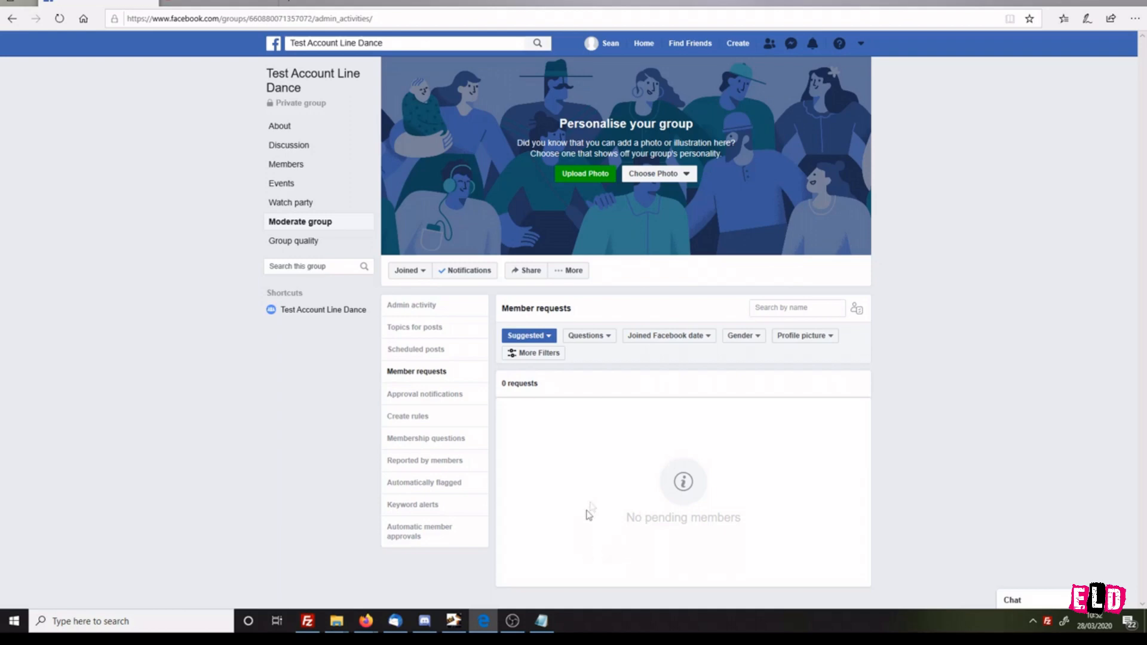
pyautogui.click(609, 338)
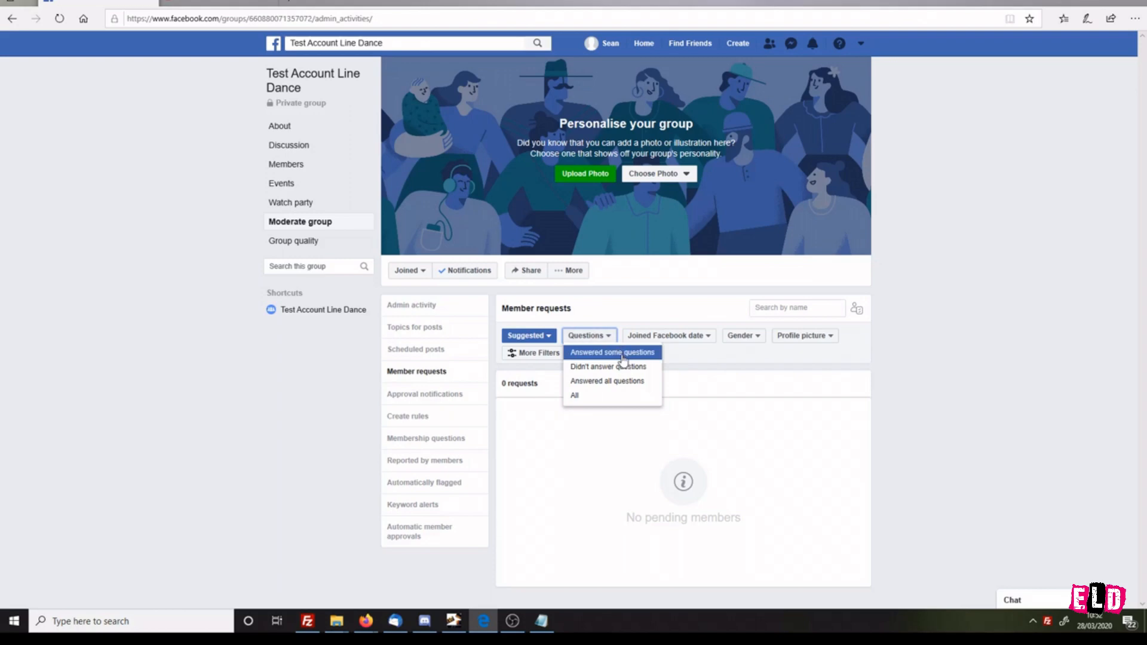
pyautogui.click(746, 370)
pyautogui.click(707, 335)
pyautogui.click(746, 370)
pyautogui.click(746, 335)
pyautogui.click(747, 335)
pyautogui.click(783, 336)
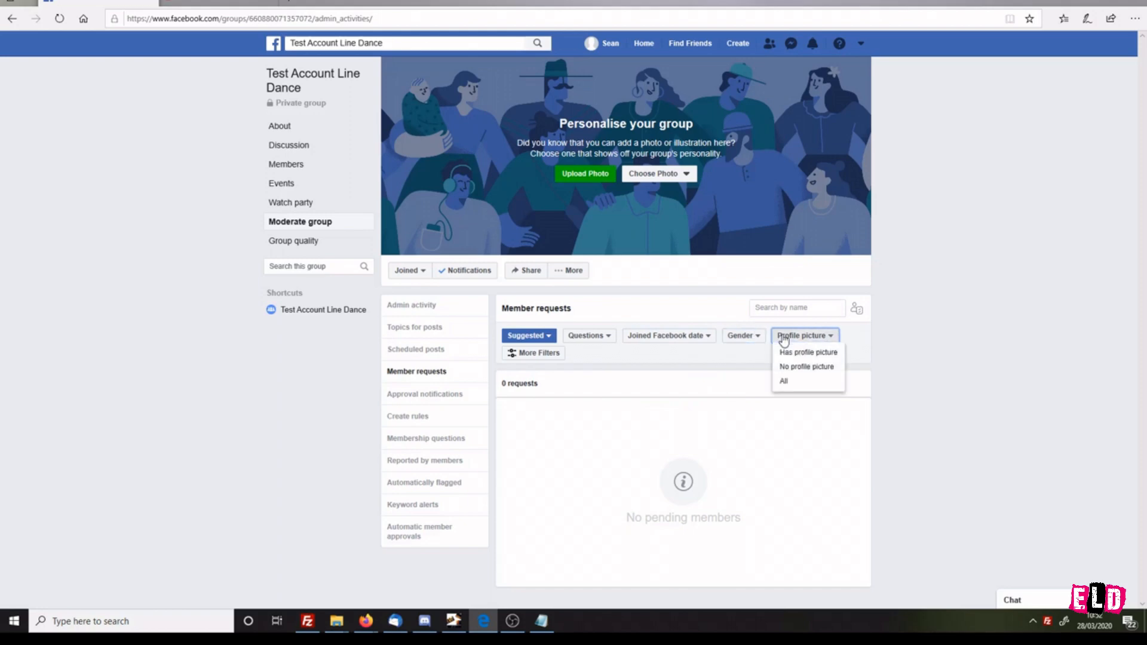
pyautogui.click(666, 368)
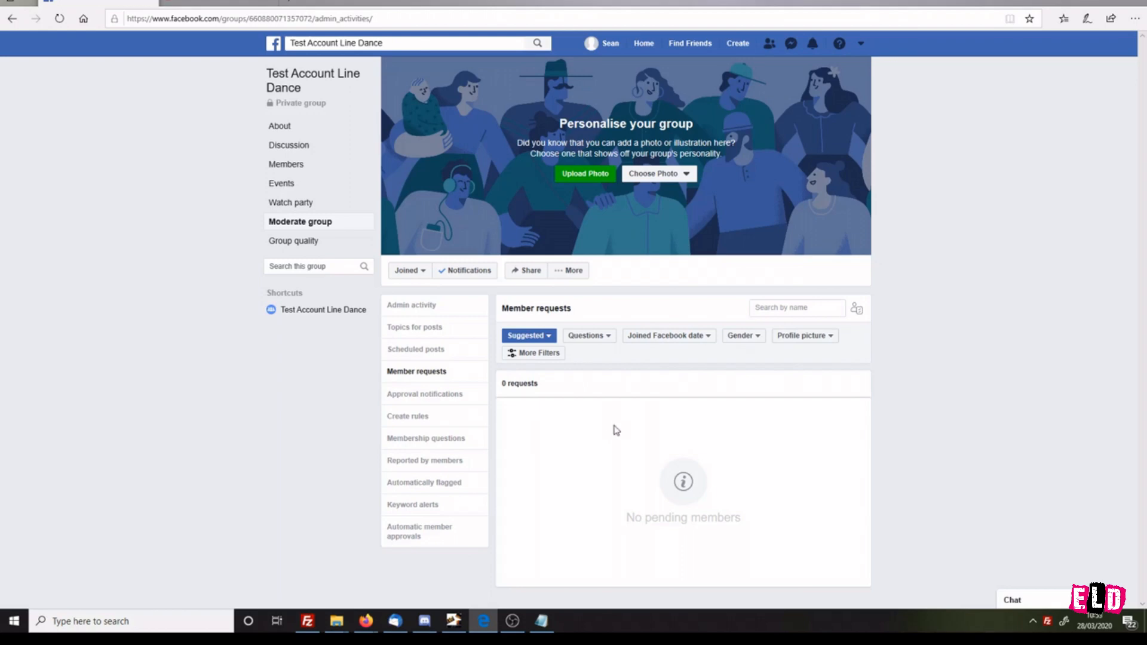
# Step: Try configuring automatic member approvals for completed questions and location within 40 kilometres of Swindon, then cancel
pyautogui.click(437, 536)
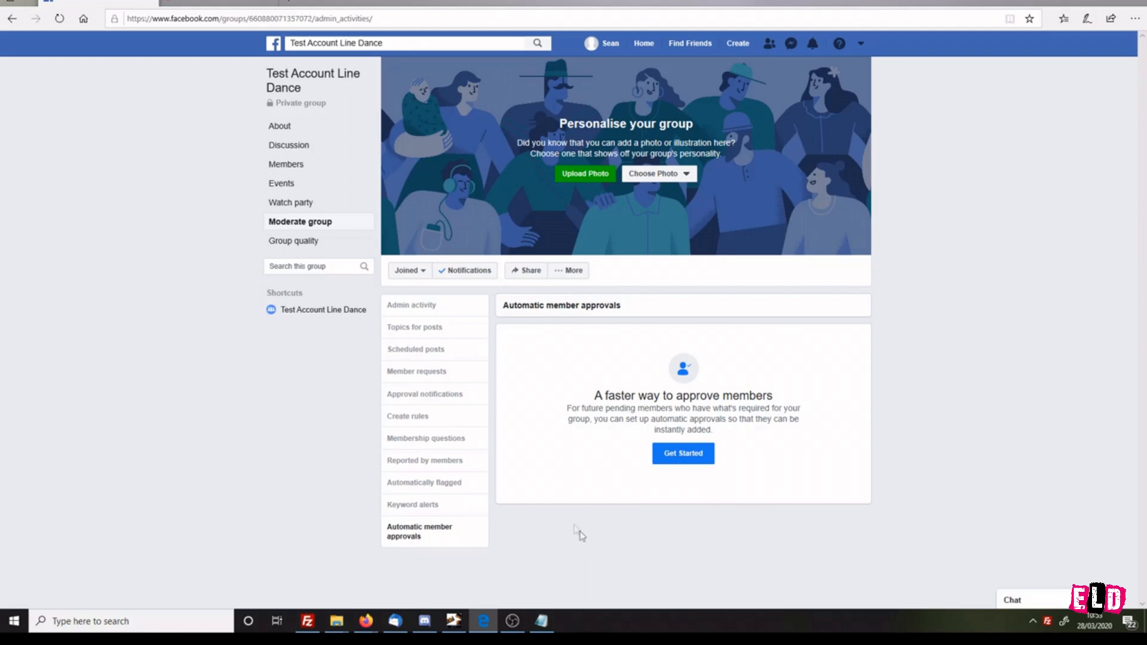
pyautogui.click(687, 456)
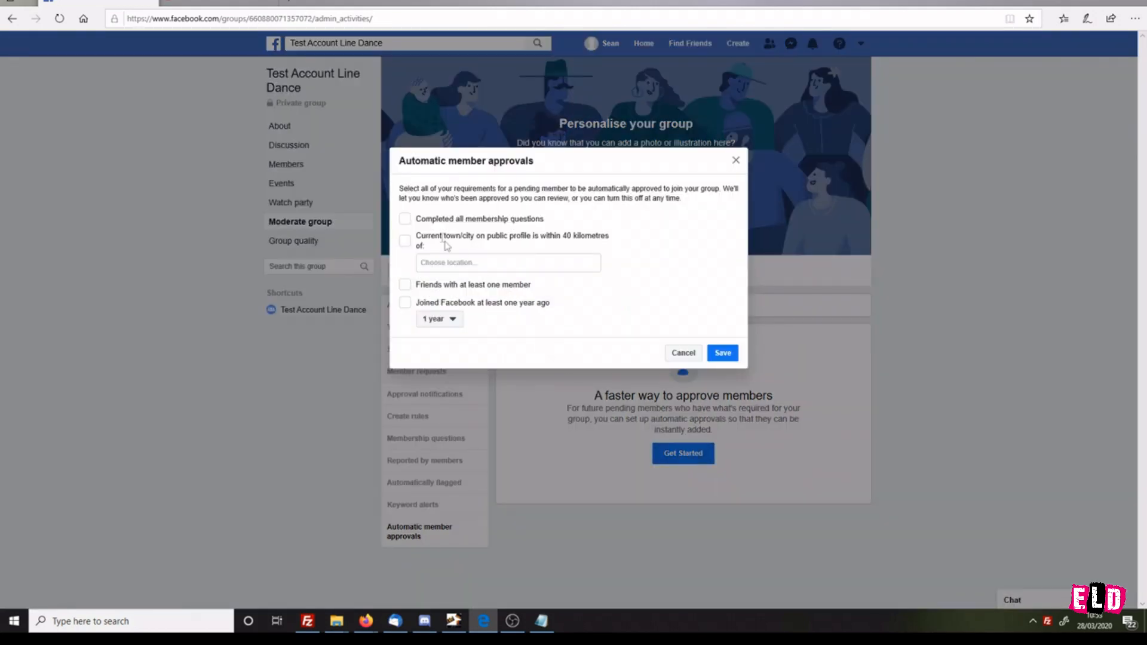
pyautogui.click(406, 221)
pyautogui.click(405, 242)
pyautogui.write('Swindon')
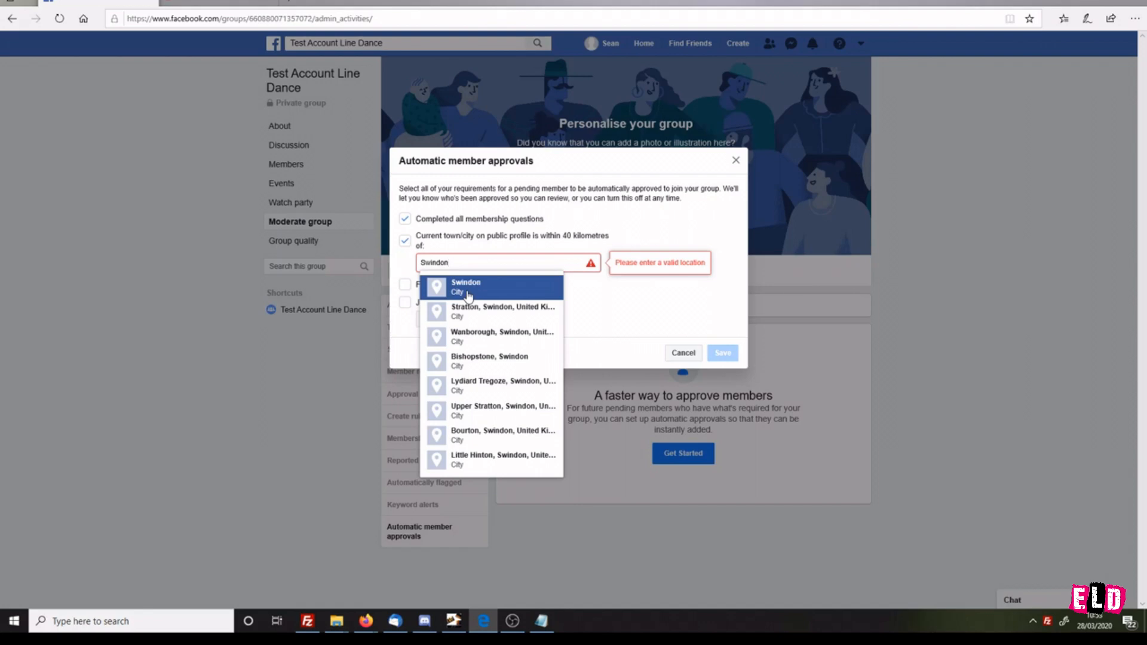
pyautogui.click(470, 295)
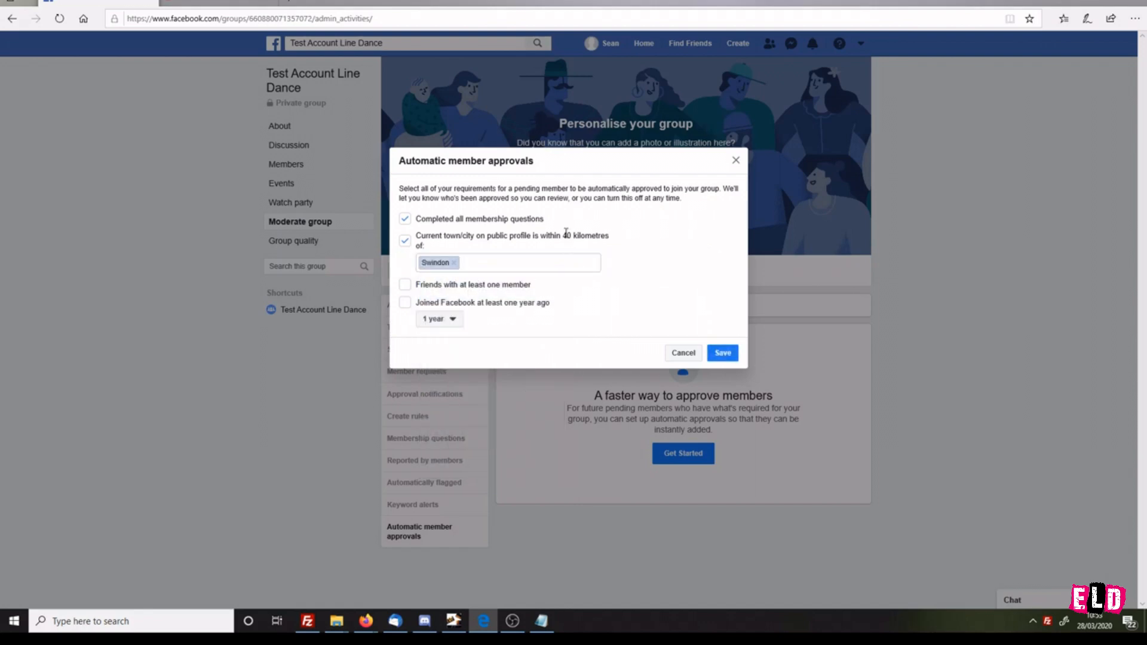
pyautogui.moveTo(466, 235); pyautogui.dragTo(600, 238)
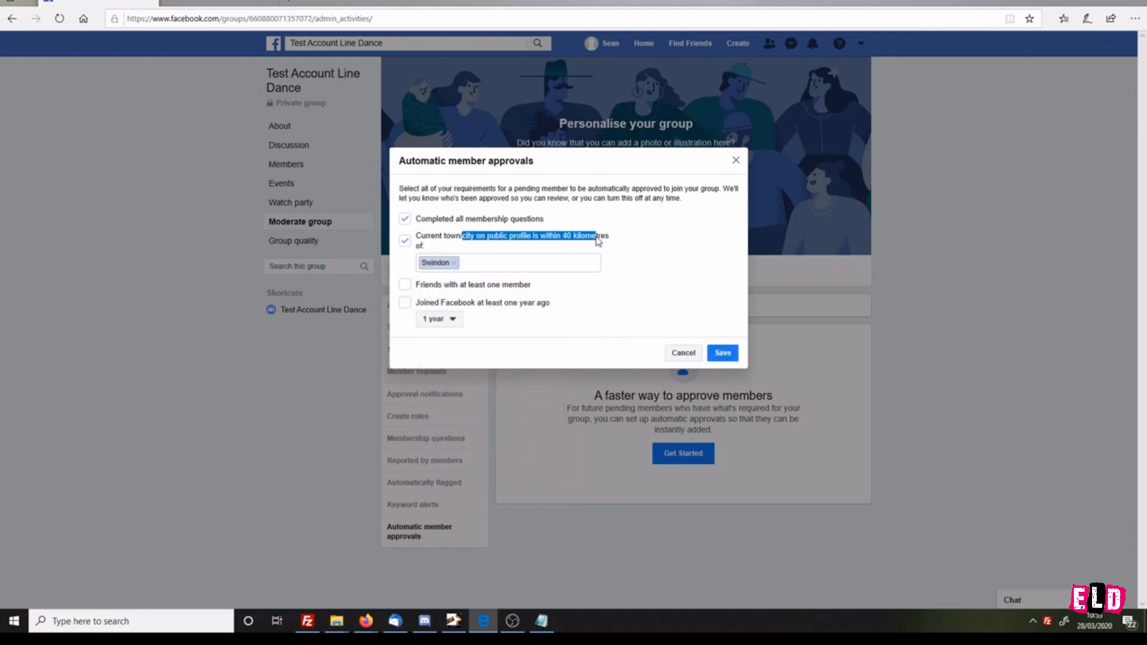
pyautogui.click(573, 239)
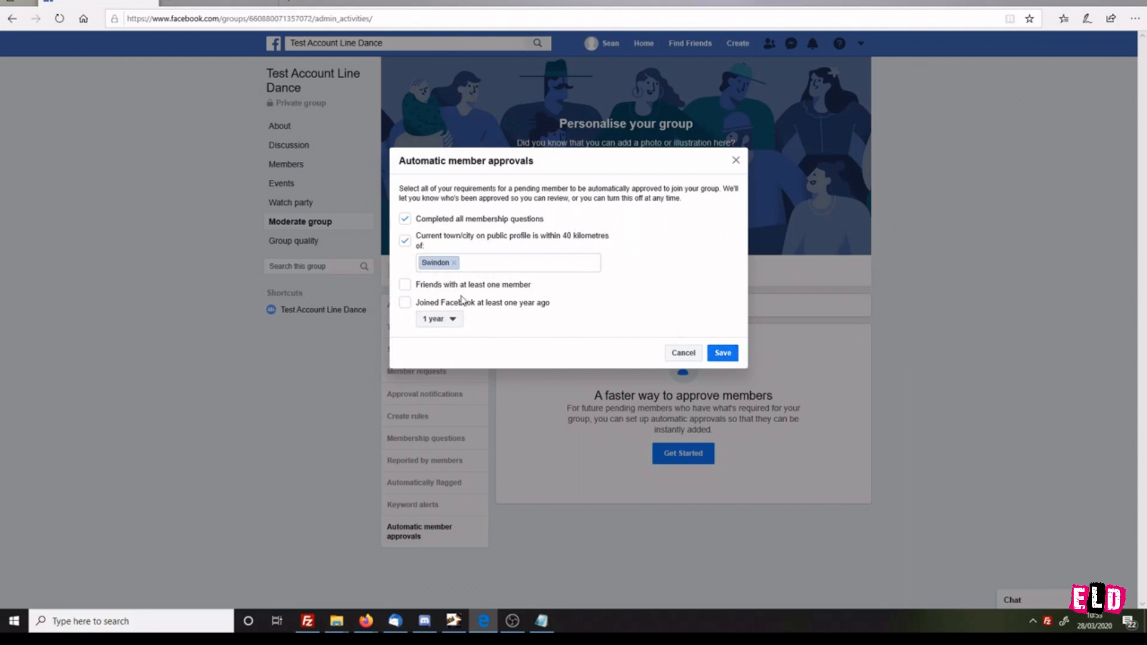
pyautogui.click(683, 353)
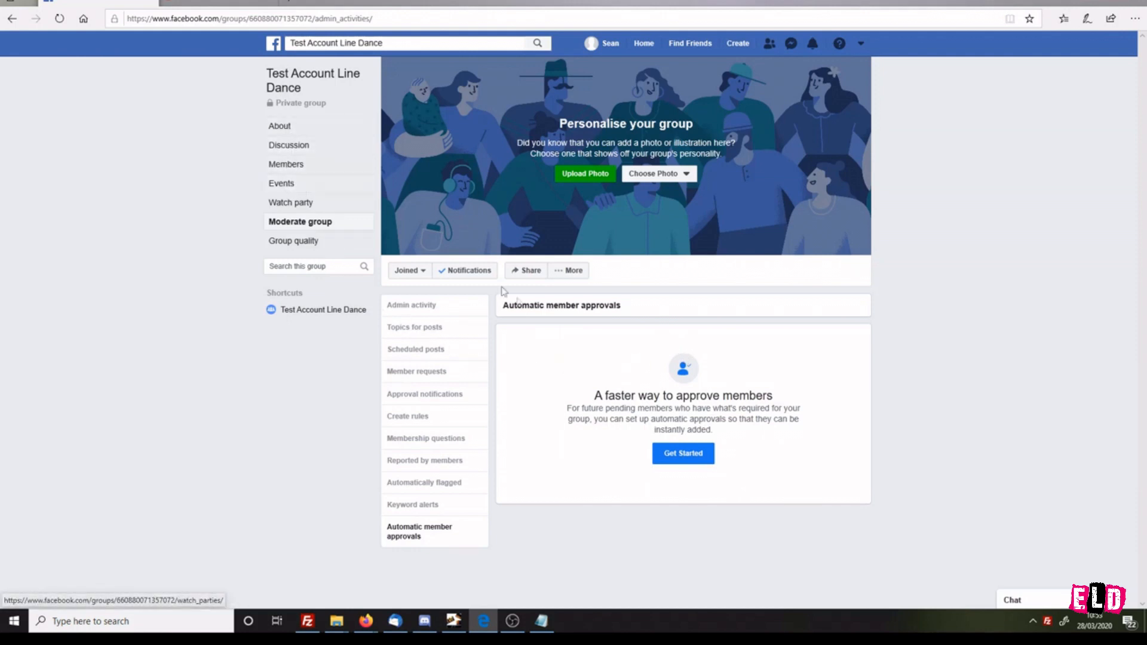
# Step: Open the group settings and write the description 'Test Account Line Dance' followed by 'This is a group setup for members of the Test Line Dance Classes.'
pyautogui.click(577, 272)
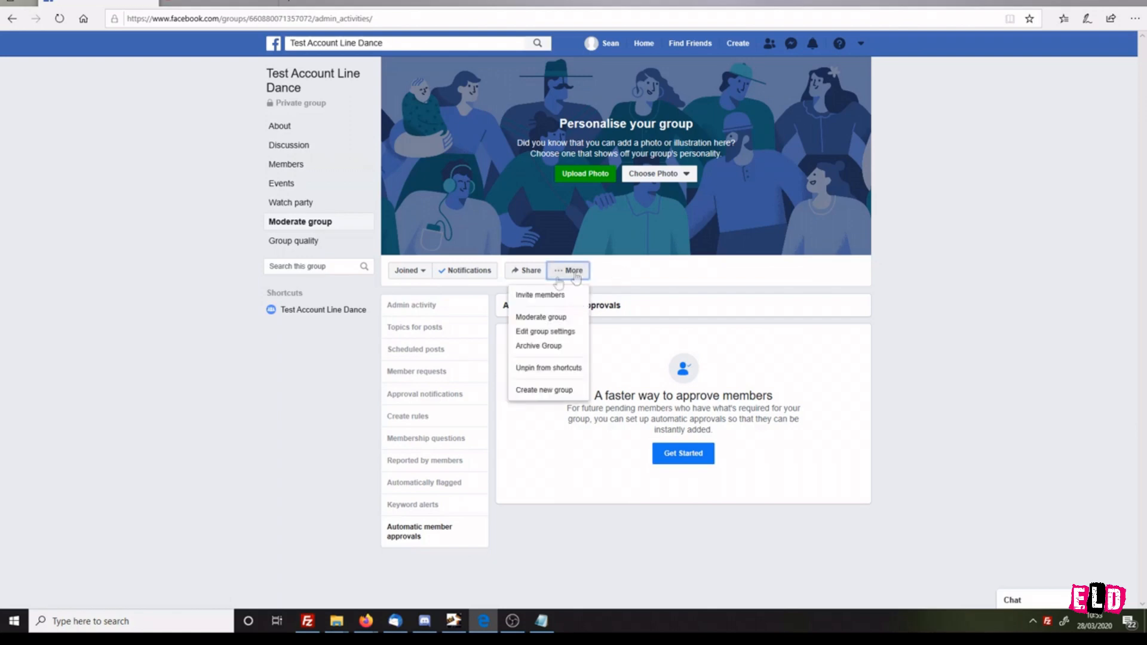
pyautogui.click(550, 334)
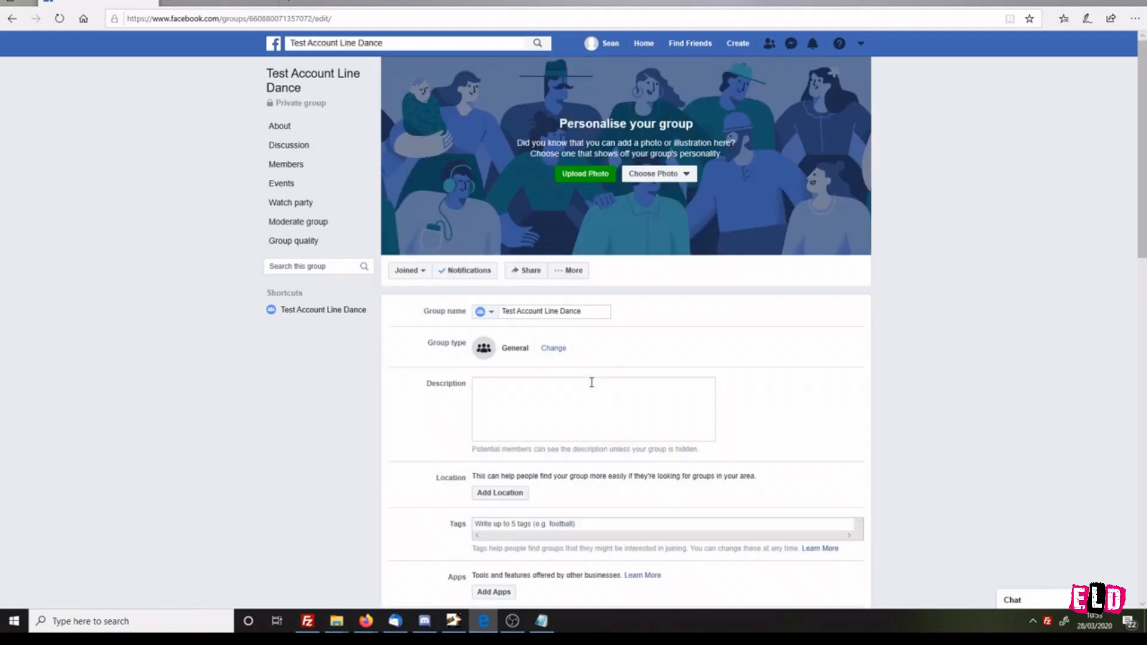
pyautogui.scroll(-3, 465, 397)
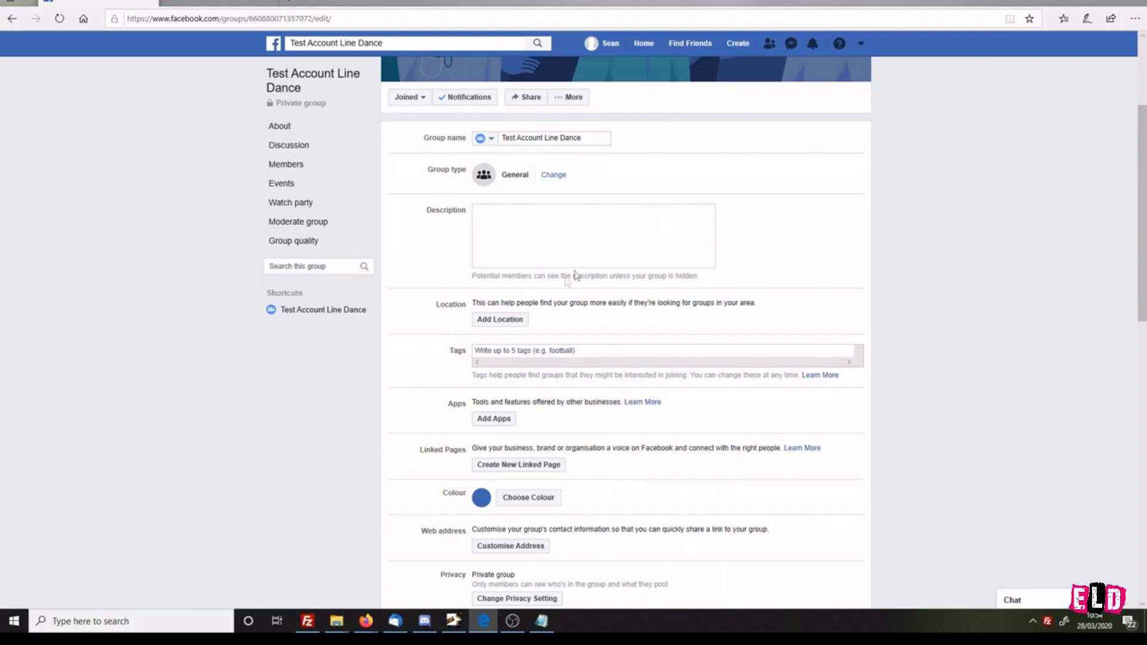
pyautogui.write('ccount Line Dance')
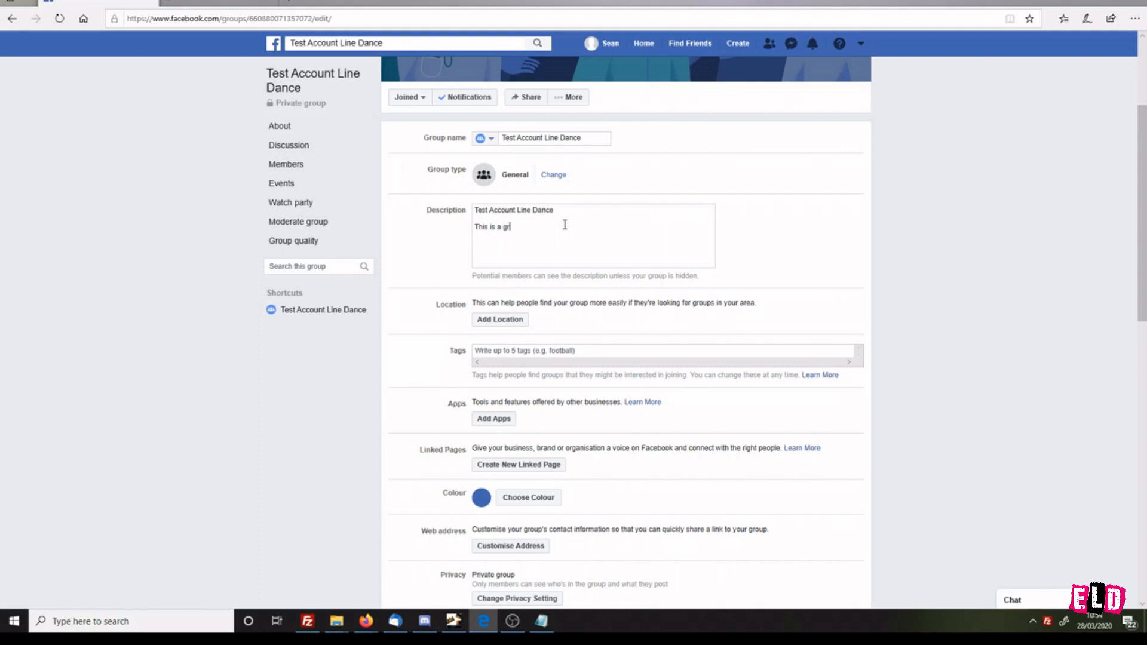
pyautogui.write('members of the Test Line Dance Classes.')
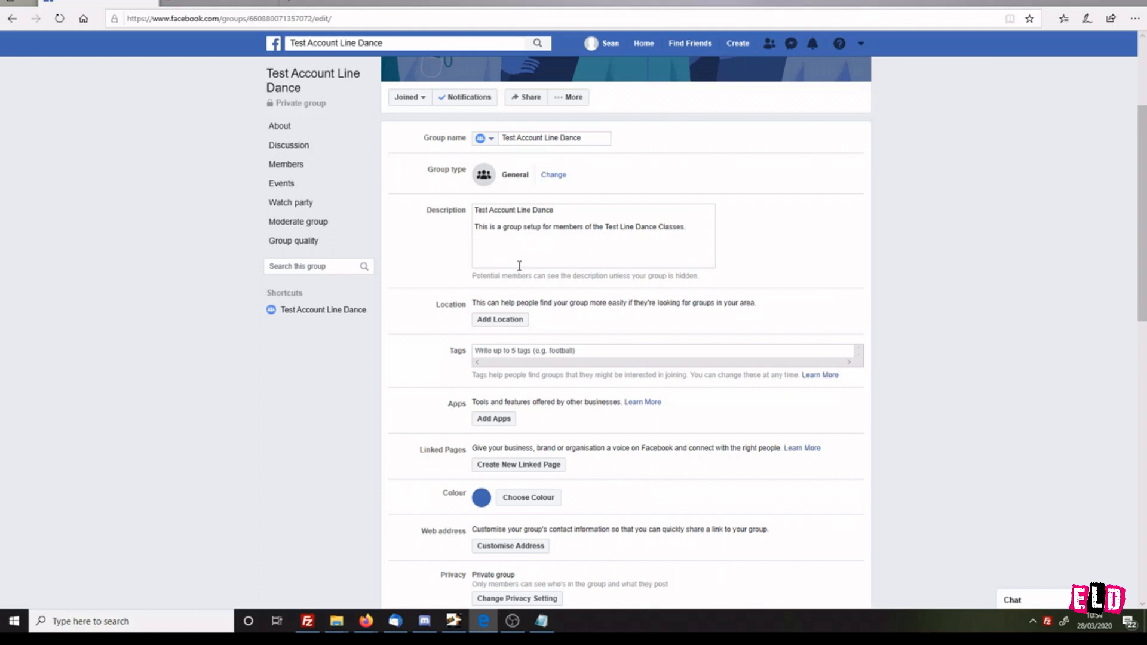
# Step: Set the group's location to Swindon
pyautogui.click(502, 326)
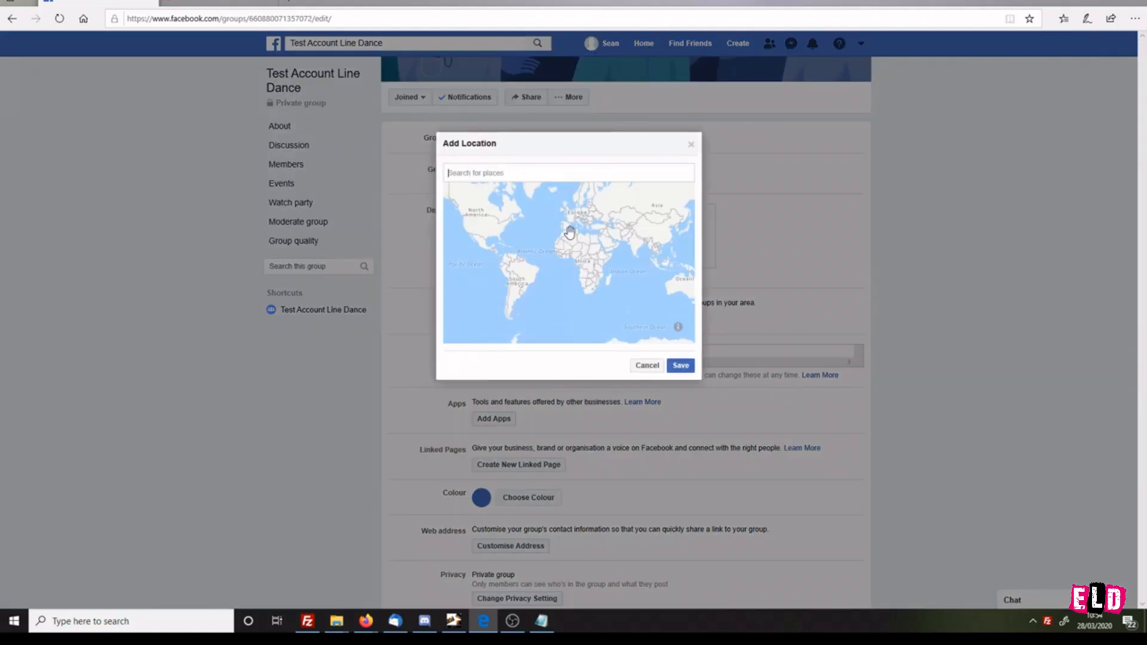
pyautogui.write('Swindon')
pyautogui.click(498, 194)
pyautogui.click(680, 366)
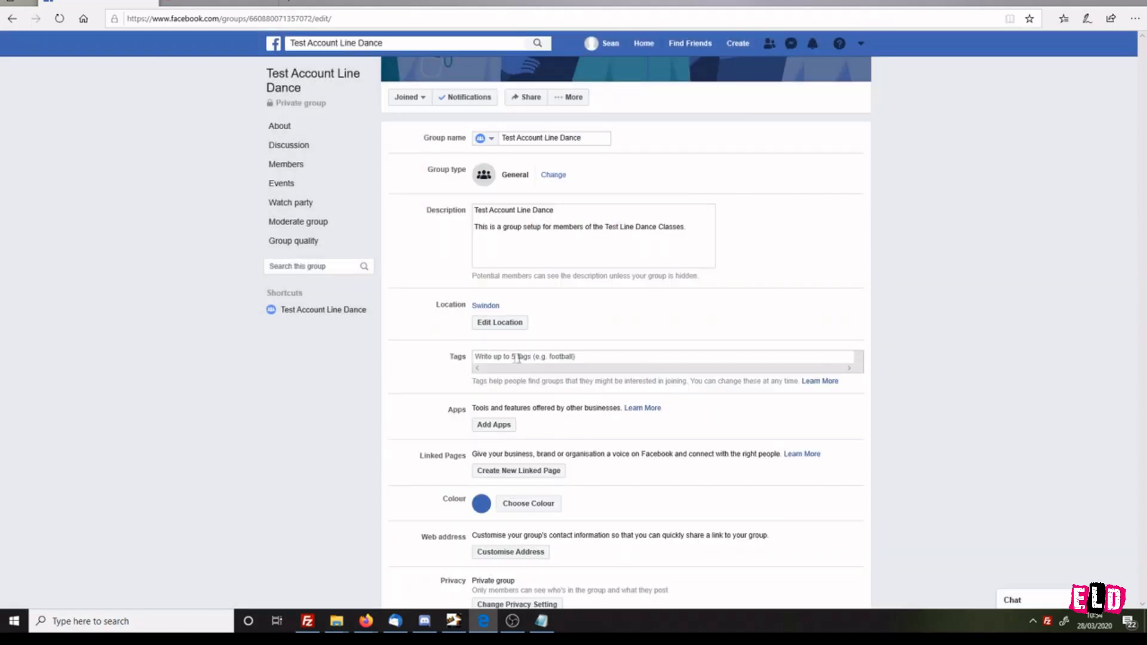
# Step: Try adding the tags 'Line Danc' and 'Swindon' to the group
pyautogui.click(486, 357)
pyautogui.write('Line Danc')
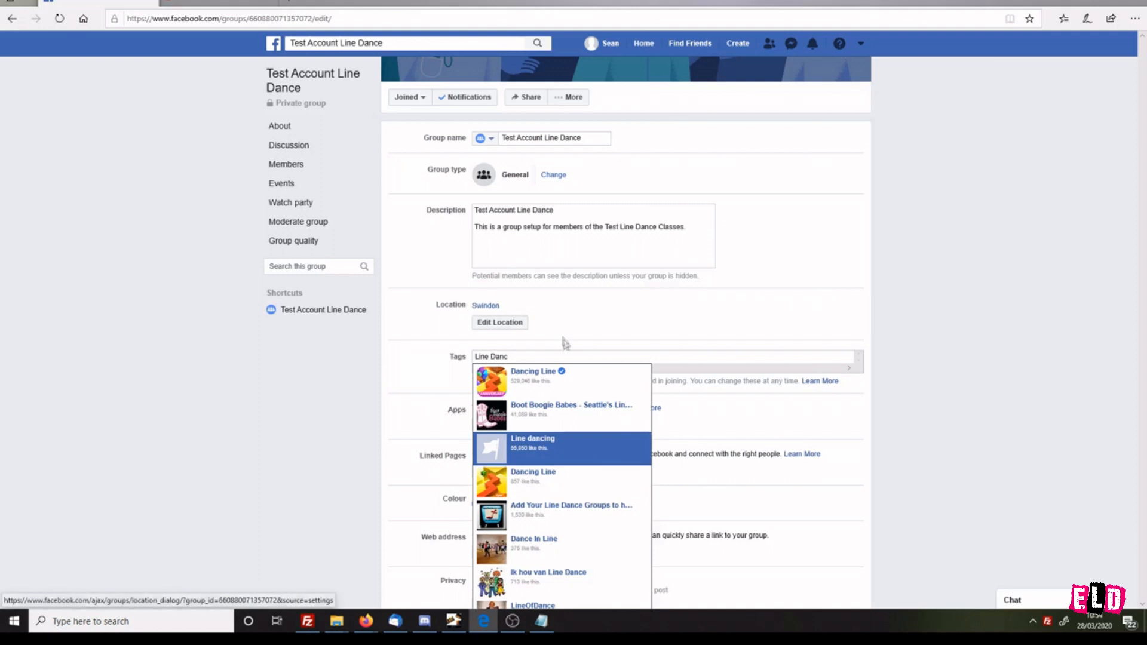
pyautogui.click(413, 403)
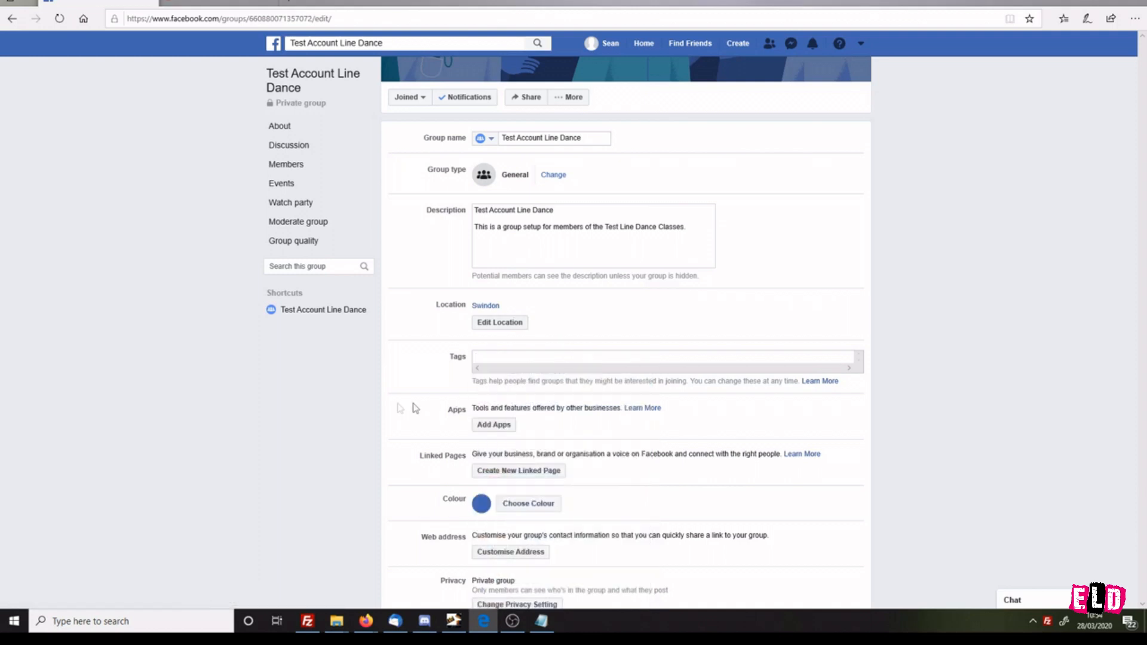
pyautogui.click(522, 358)
pyautogui.write('Swindon')
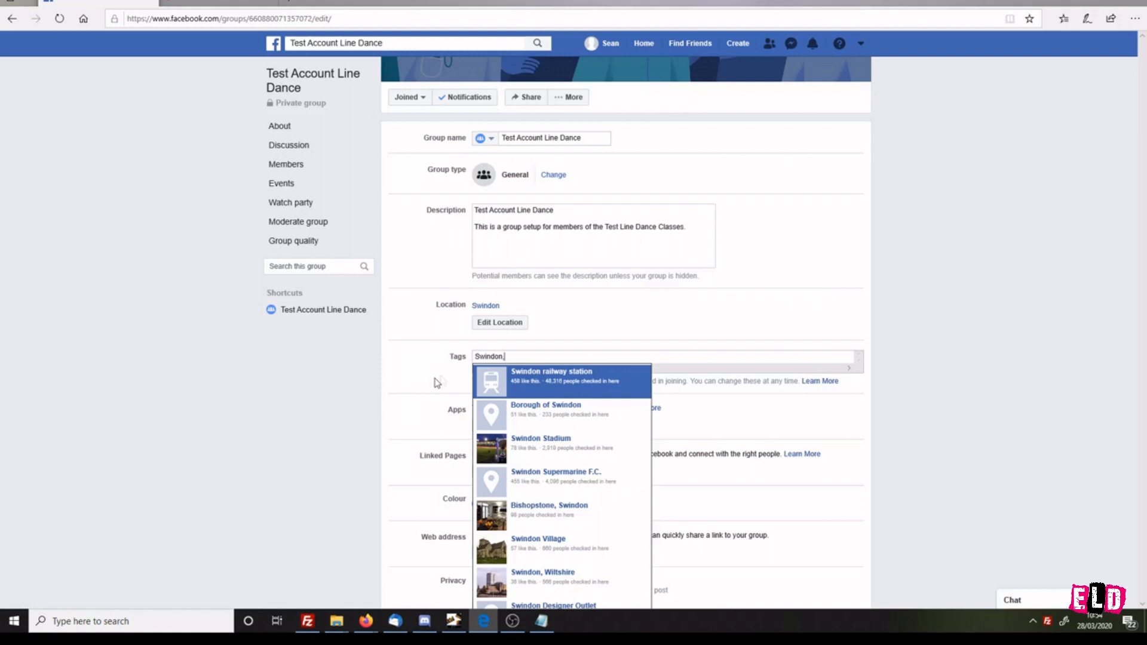
pyautogui.write(',')
pyautogui.click(582, 354)
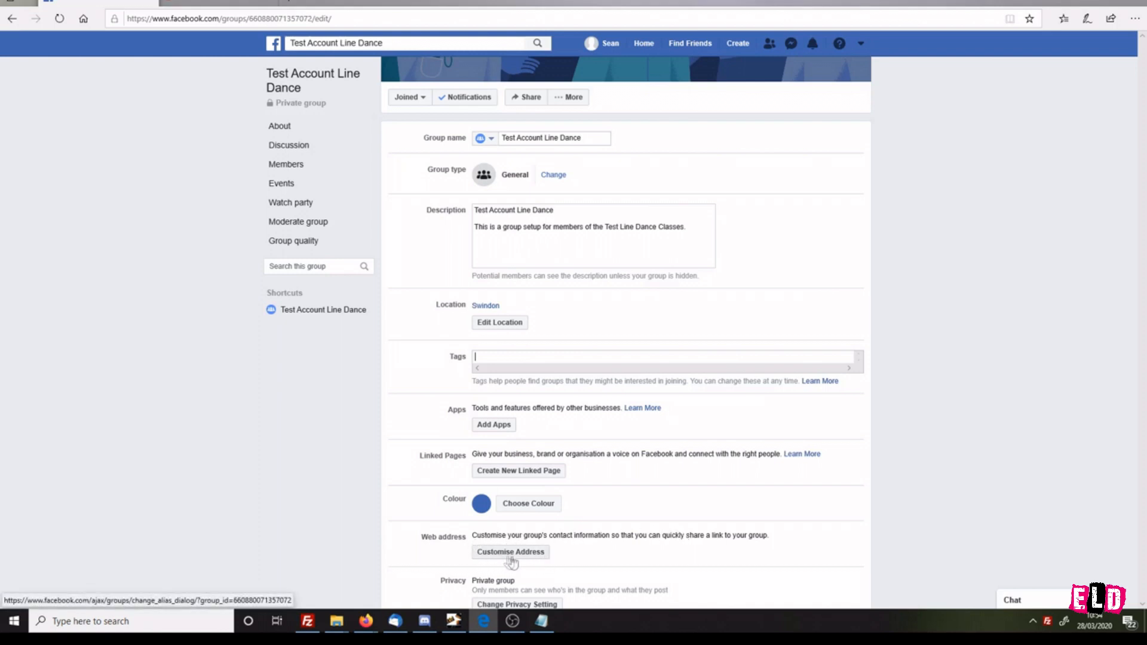
# Step: Open the privacy setting options and cancel without changing them
pyautogui.click(493, 604)
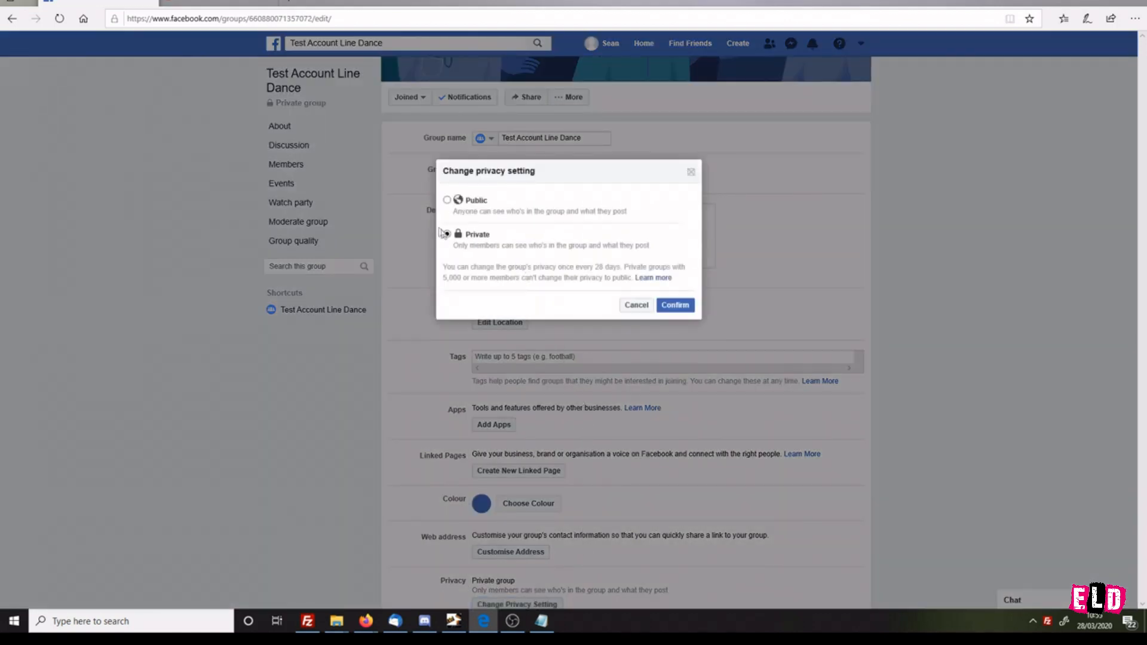
pyautogui.click(642, 307)
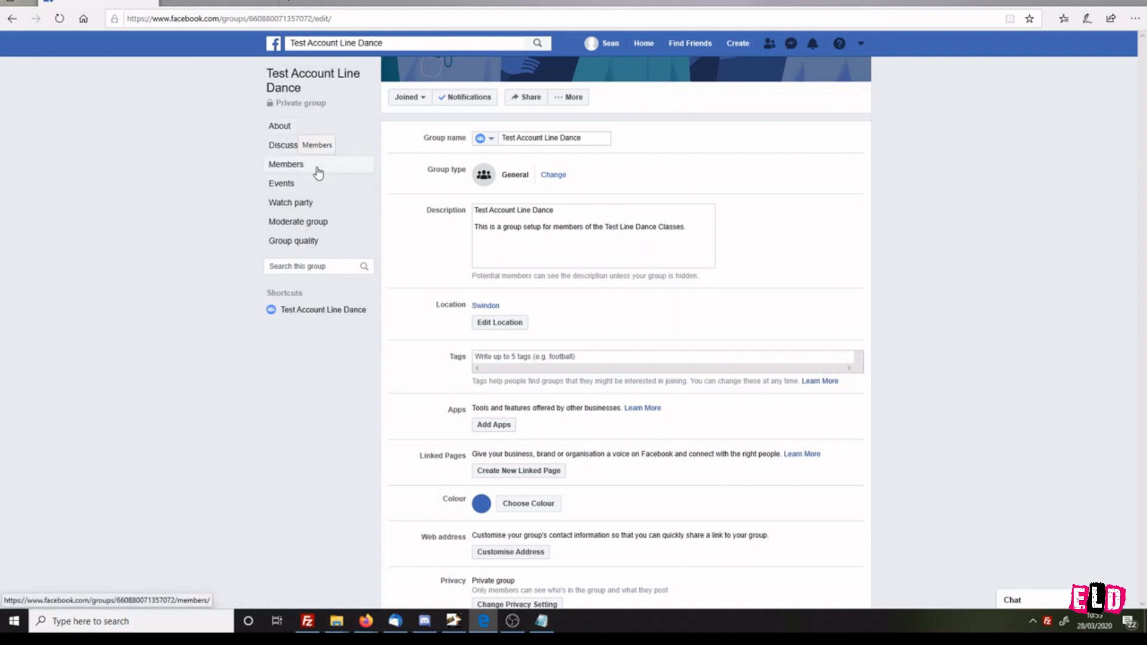
# Step: Open the group's members page and write the invitation note 'Please join our class group'
pyautogui.click(307, 167)
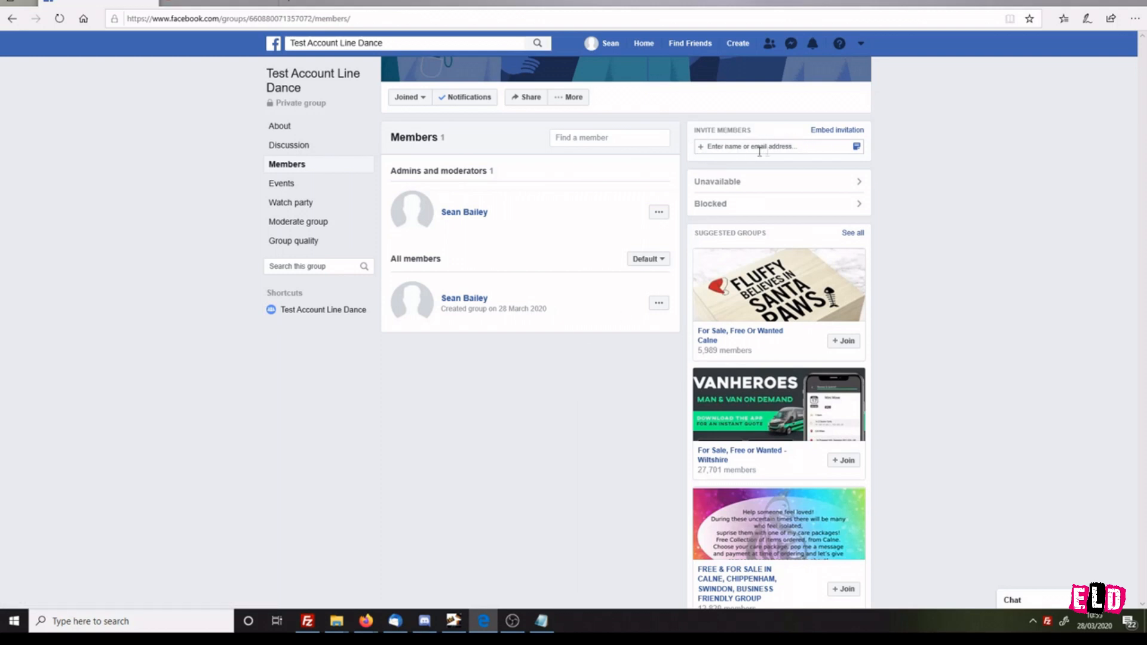
pyautogui.click(857, 147)
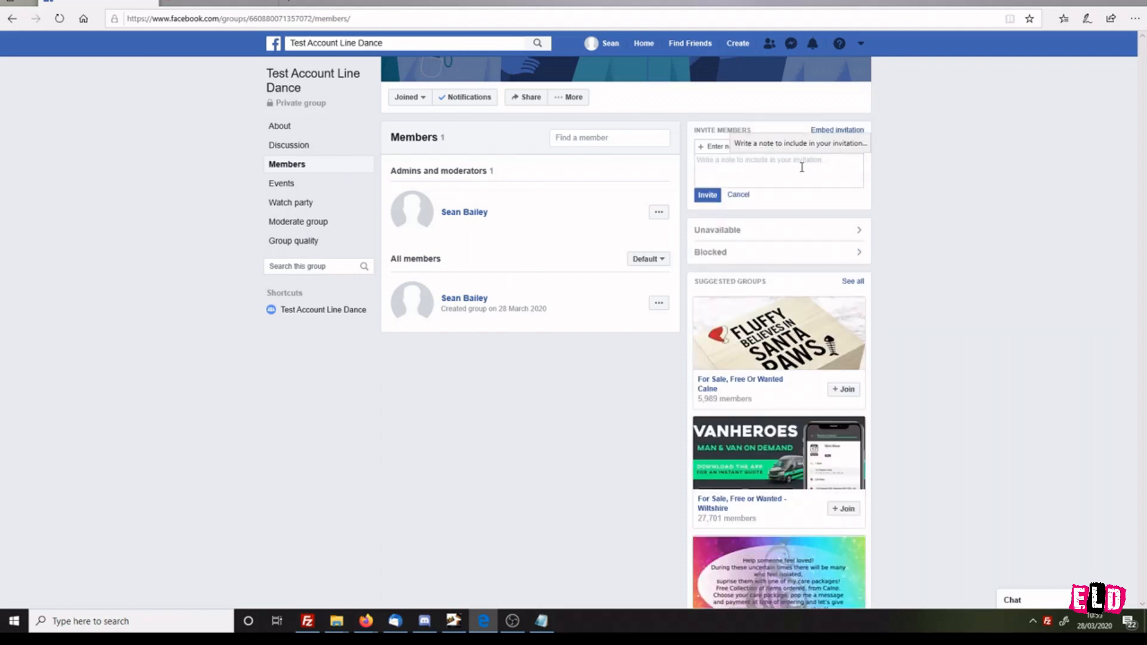
pyautogui.write('Please join our class G')
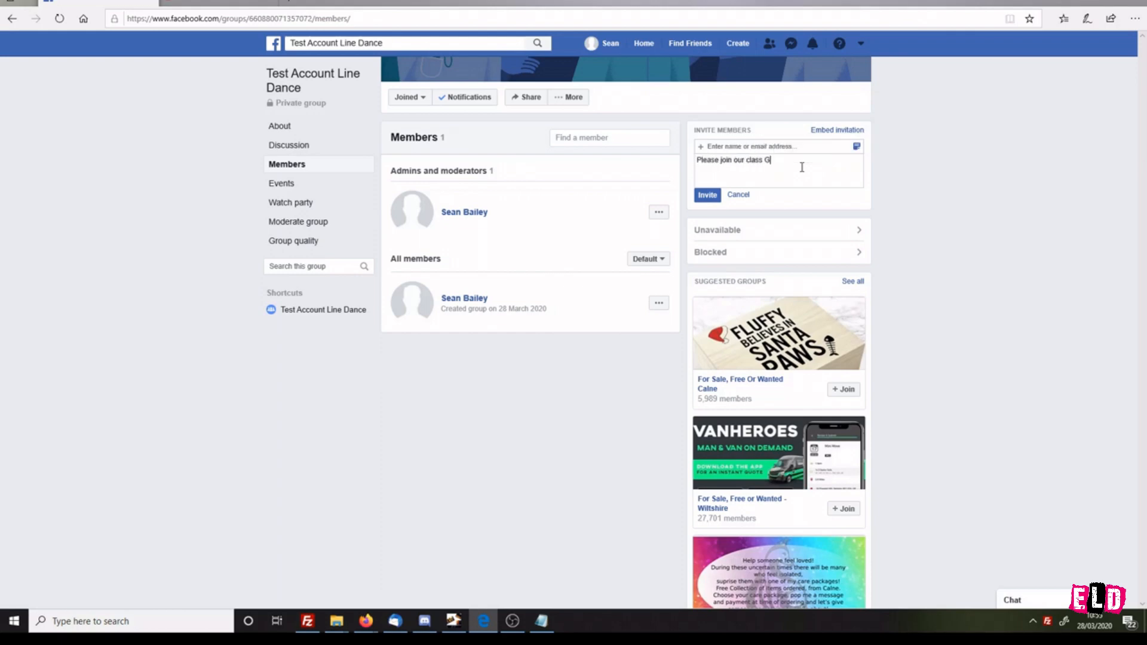
pyautogui.write('roup')
# Step: Paste the invitee's e-mail address, pick the matching suggestion and send the invitation
pyautogui.click(761, 147)
pyautogui.hotkey('ctrl', 'v')
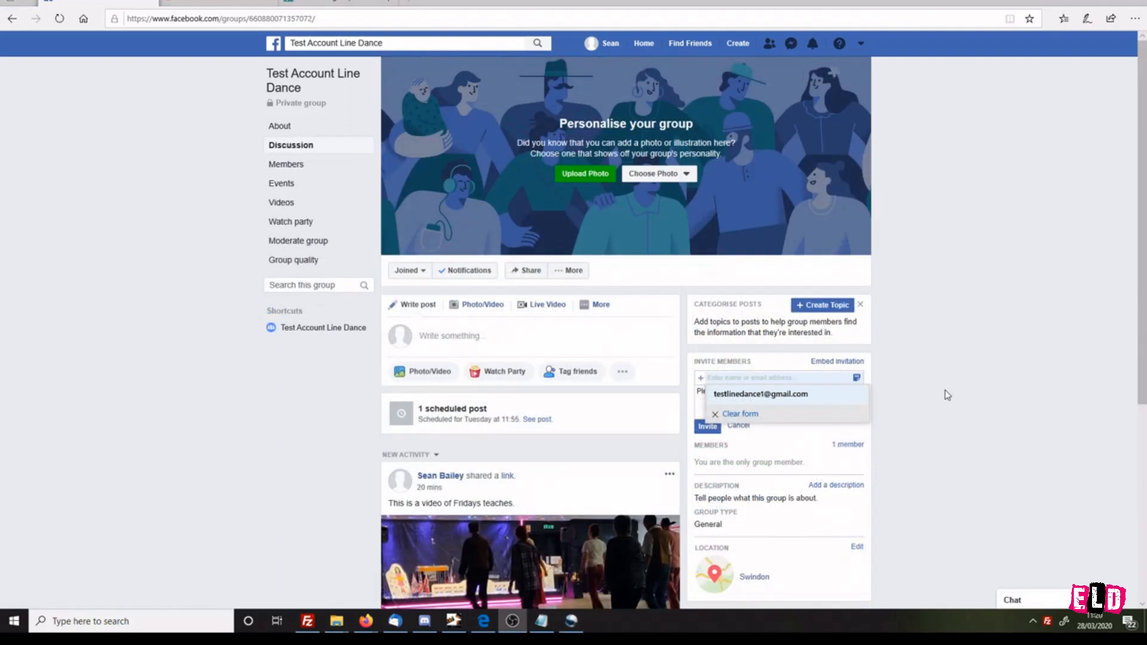
pyautogui.click(770, 396)
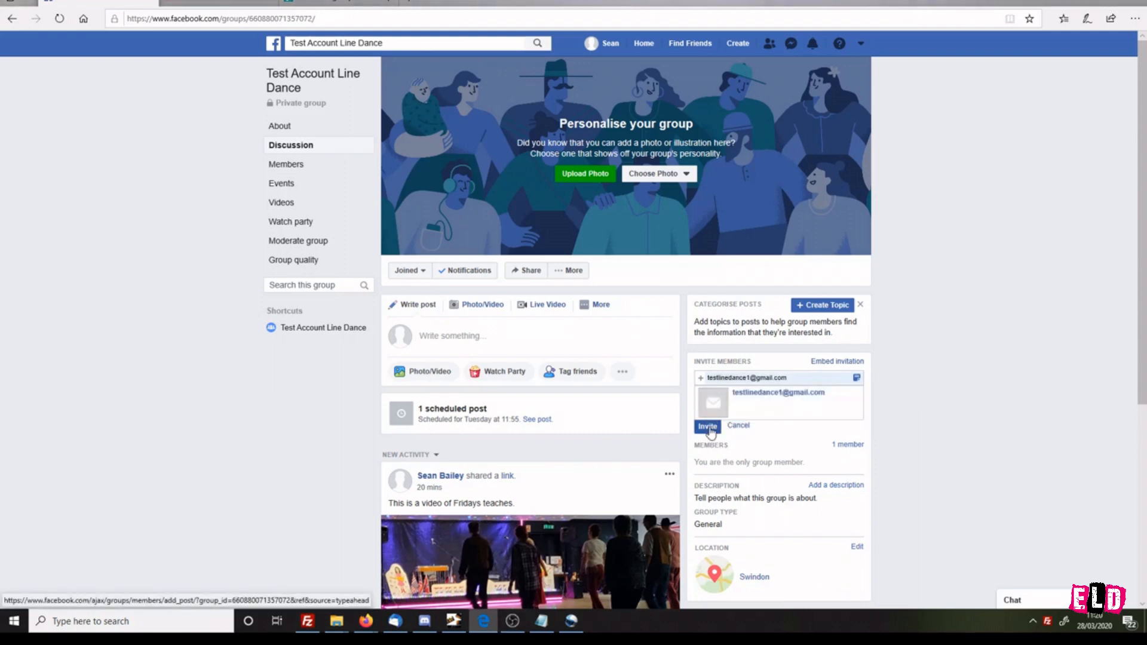
pyautogui.click(707, 427)
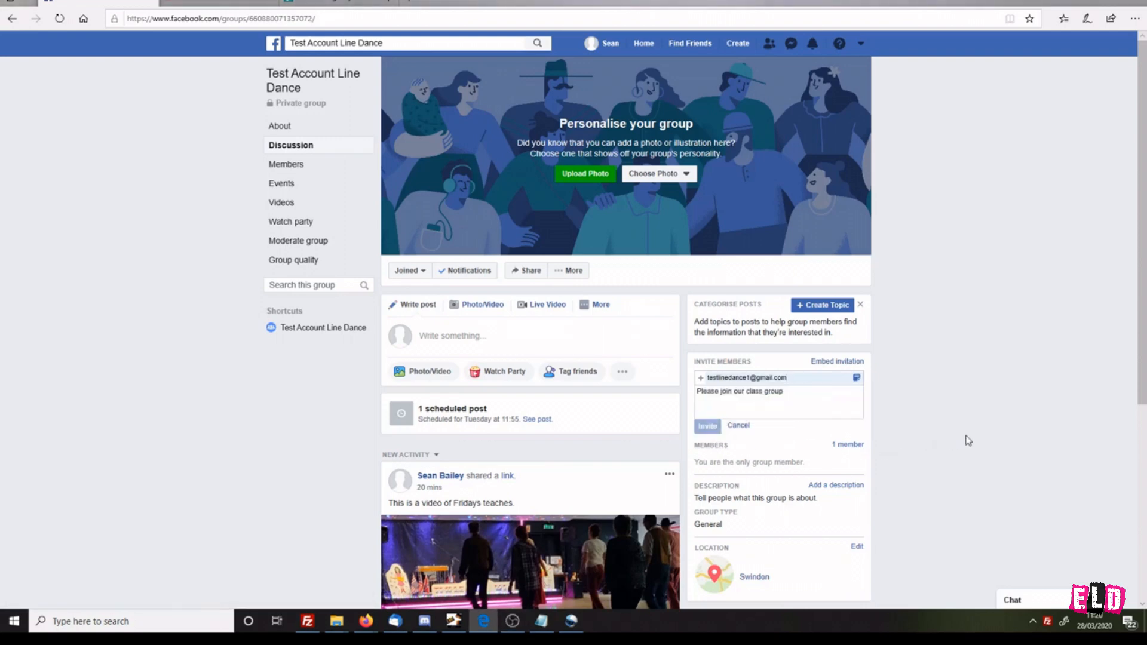